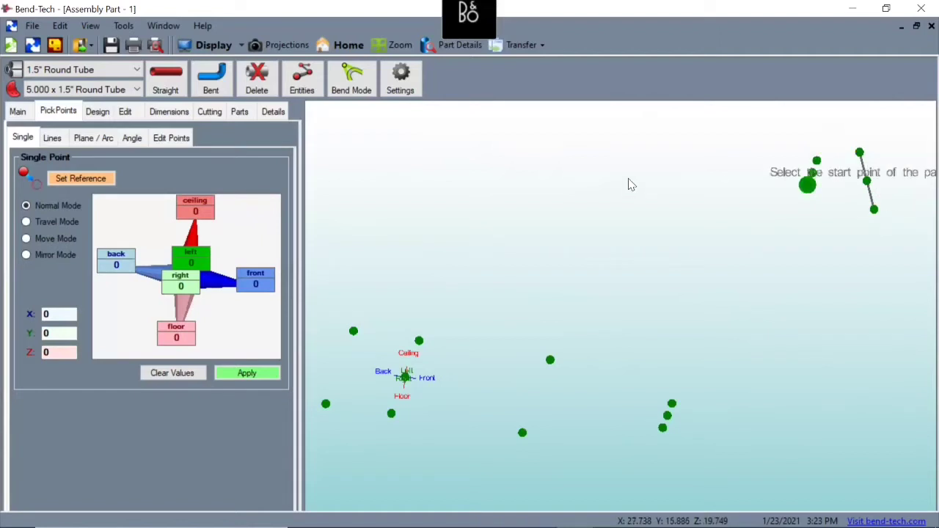
Try a crosswise straight 1.5" Round Tube between the outer right and left points just ahead of the origin, and undo it.
{"action": "left_click", "coordinate": [166, 80]}
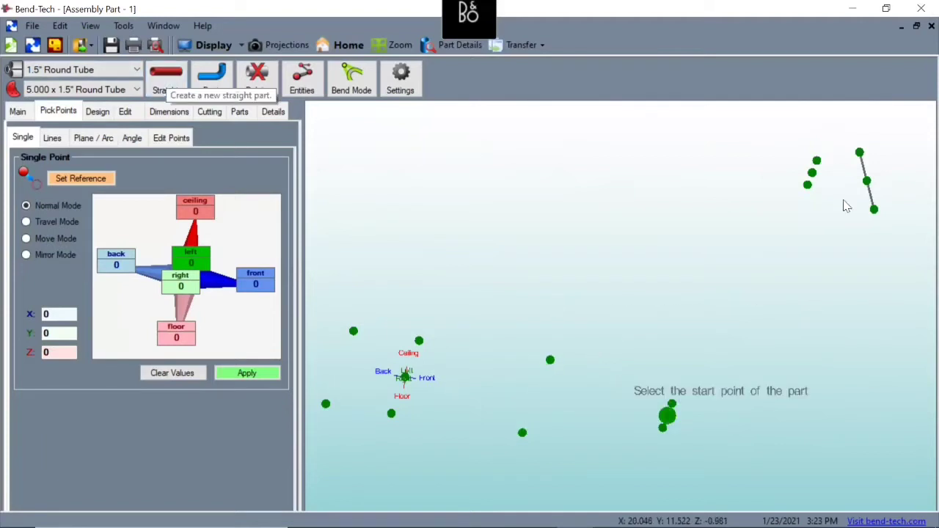
{"action": "left_click", "coordinate": [523, 433]}
{"action": "left_click", "coordinate": [451, 370]}
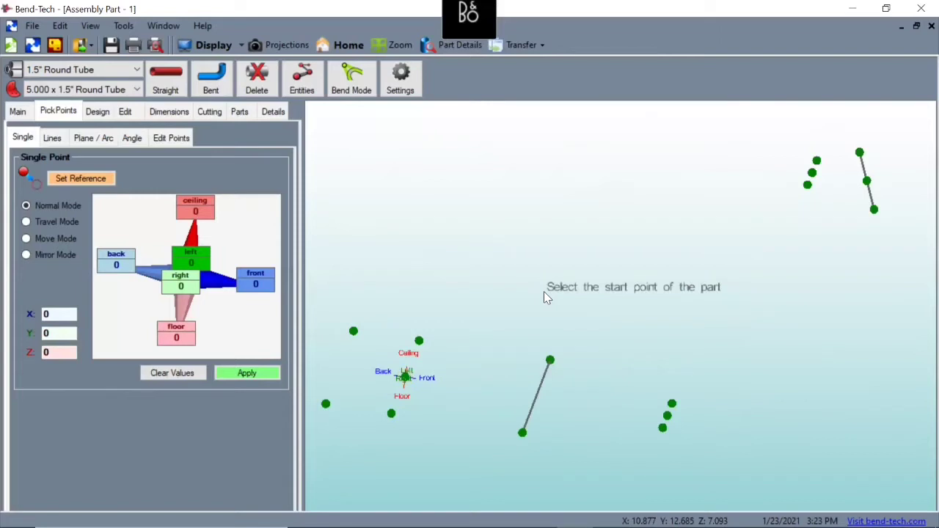
{"action": "key", "text": "ctrl+z"}
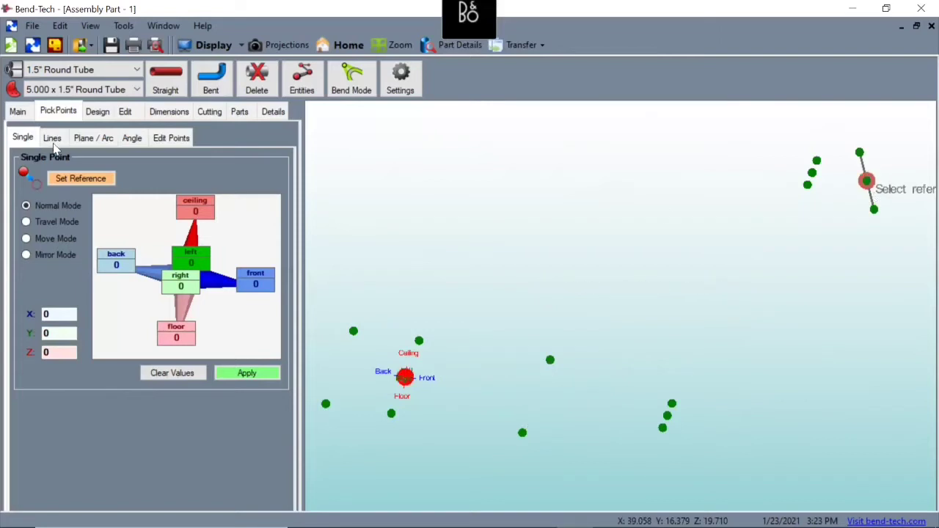
Examine the short slanted straight tube at the upper front of the frame in solid display from several angles.
{"action": "left_click", "coordinate": [53, 115]}
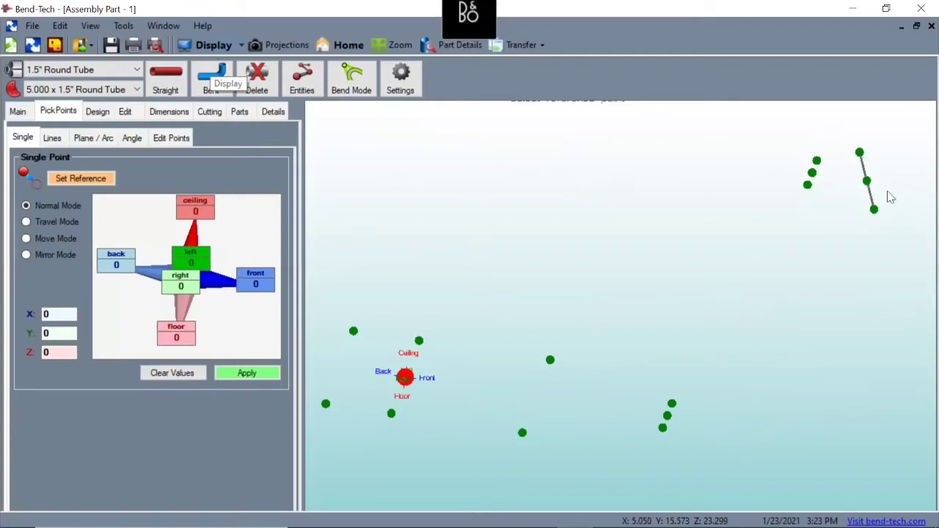
{"action": "scroll", "coordinate": [888, 192], "scroll_direction": "up", "scroll_amount": 3}
{"action": "middle_click_drag", "start_coordinate": [888, 193], "coordinate": [562, 238]}
{"action": "scroll", "coordinate": [556, 235], "scroll_direction": "up", "scroll_amount": 3}
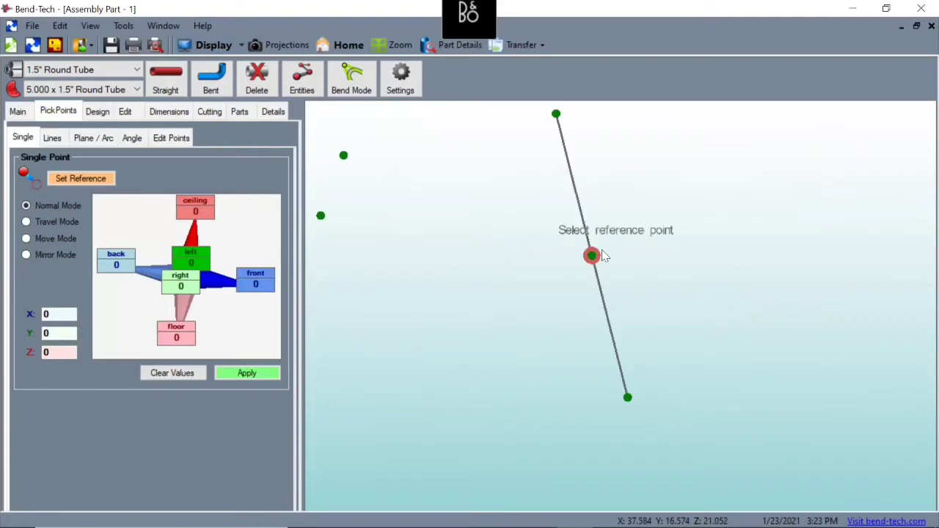
{"action": "left_click", "coordinate": [166, 81]}
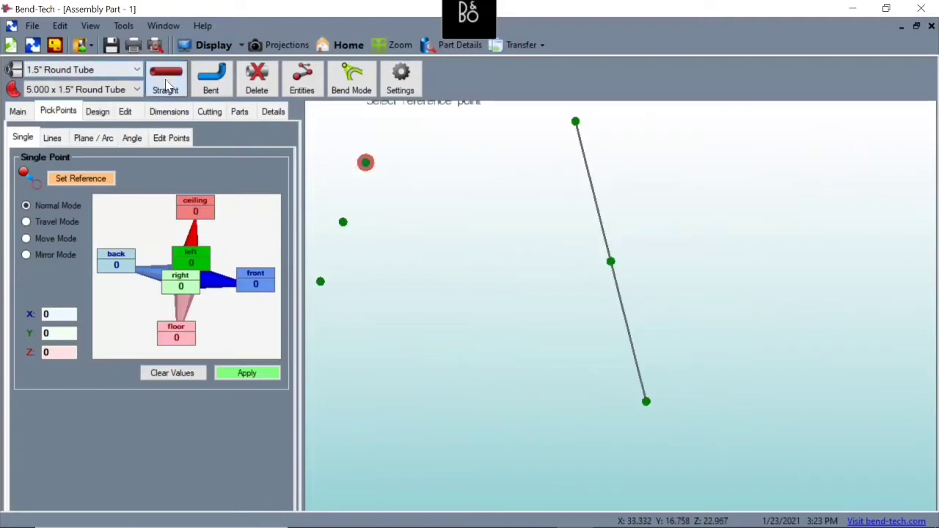
{"action": "left_click", "coordinate": [212, 52]}
{"action": "middle_click_drag", "start_coordinate": [587, 369], "coordinate": [589, 318]}
{"action": "middle_click_drag", "start_coordinate": [641, 385], "coordinate": [685, 451]}
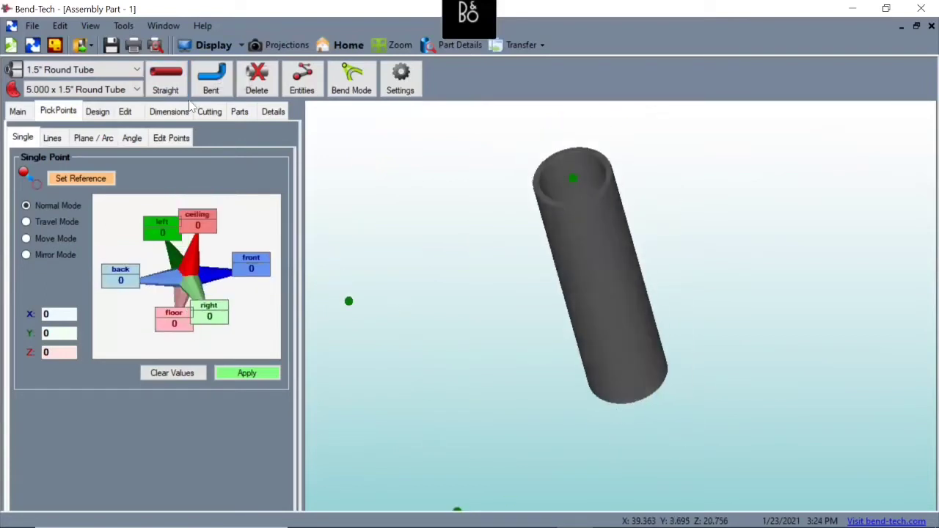
{"action": "left_click", "coordinate": [167, 82]}
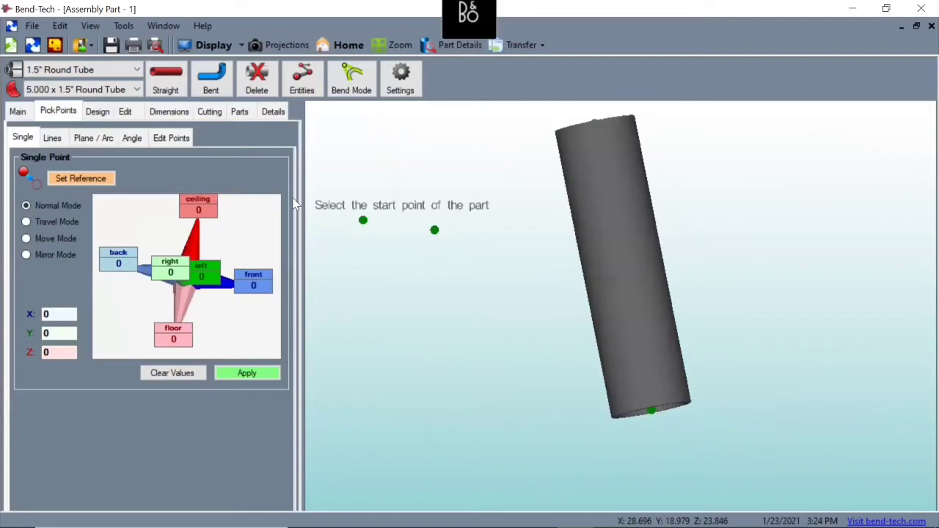
{"action": "left_click", "coordinate": [345, 50]}
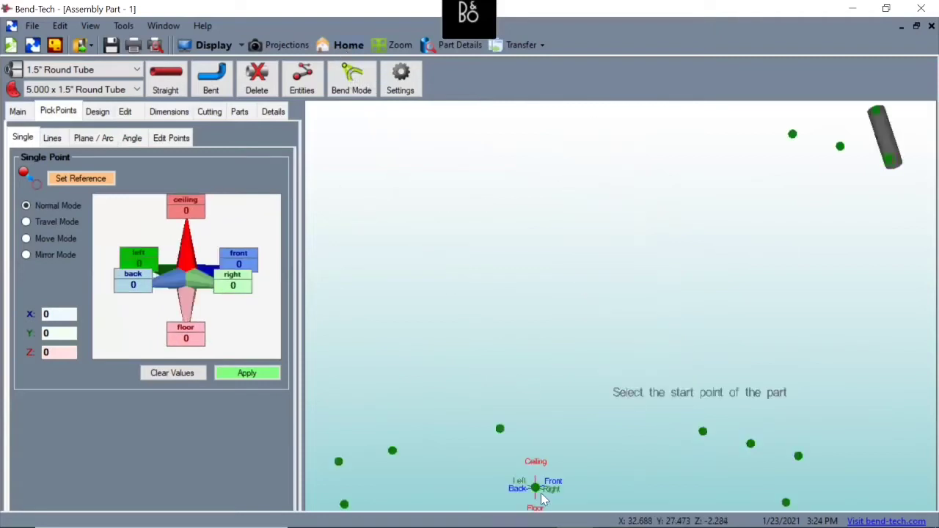
{"action": "scroll", "coordinate": [545, 496], "scroll_direction": "down", "scroll_amount": 3}
{"action": "middle_click_drag", "start_coordinate": [540, 405], "coordinate": [535, 427]}
{"action": "left_click_drag", "start_coordinate": [681, 348], "coordinate": [746, 243]}
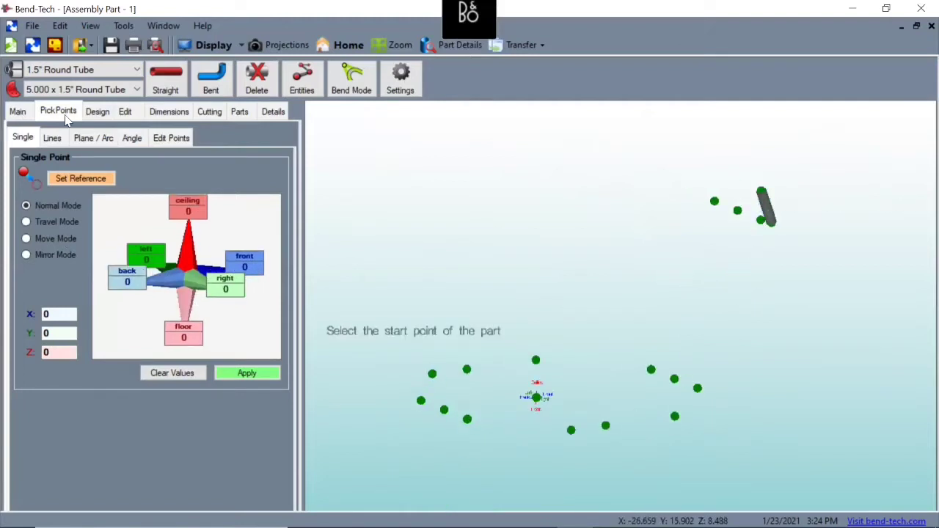
{"action": "left_click", "coordinate": [761, 220]}
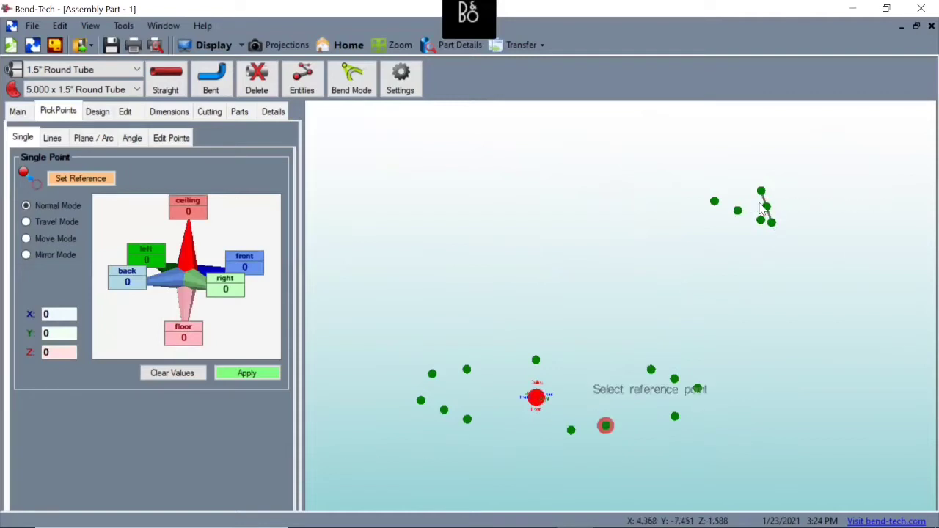
{"action": "left_click", "coordinate": [214, 77]}
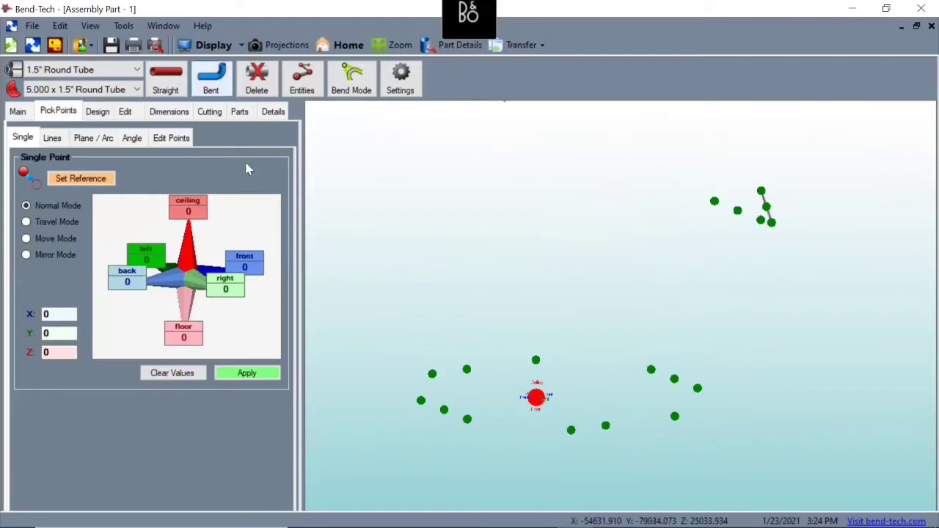
{"action": "left_click", "coordinate": [211, 86]}
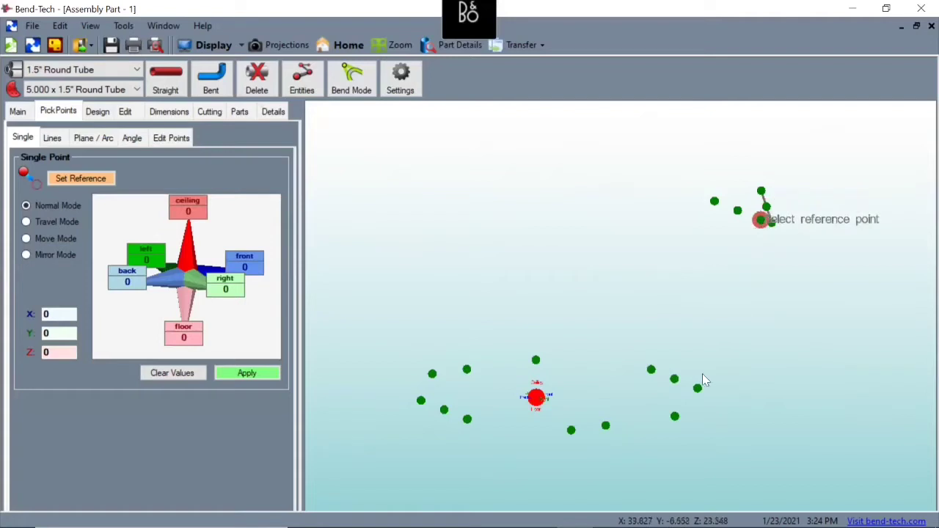
{"action": "left_click", "coordinate": [473, 424]}
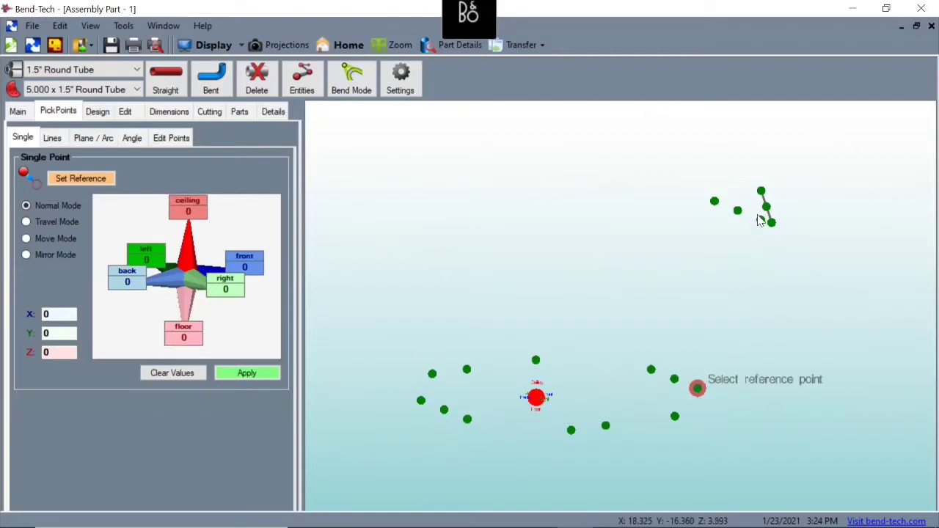
Create a two-bend tube from the short front tube's midpoint through the upper and lower front right-side points to the rear right point, named Right Side Main Frame.
{"action": "left_click", "coordinate": [212, 79]}
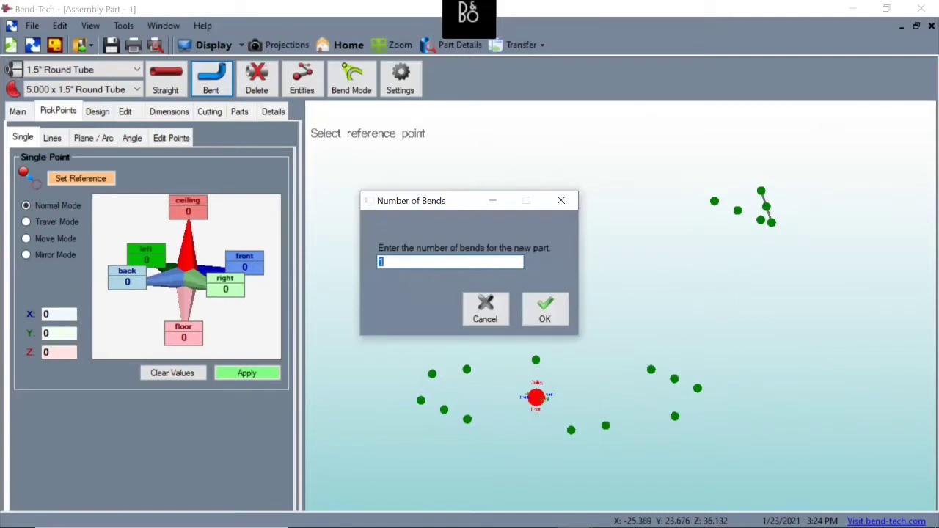
{"action": "type", "text": "2"}
{"action": "left_click", "coordinate": [551, 316]}
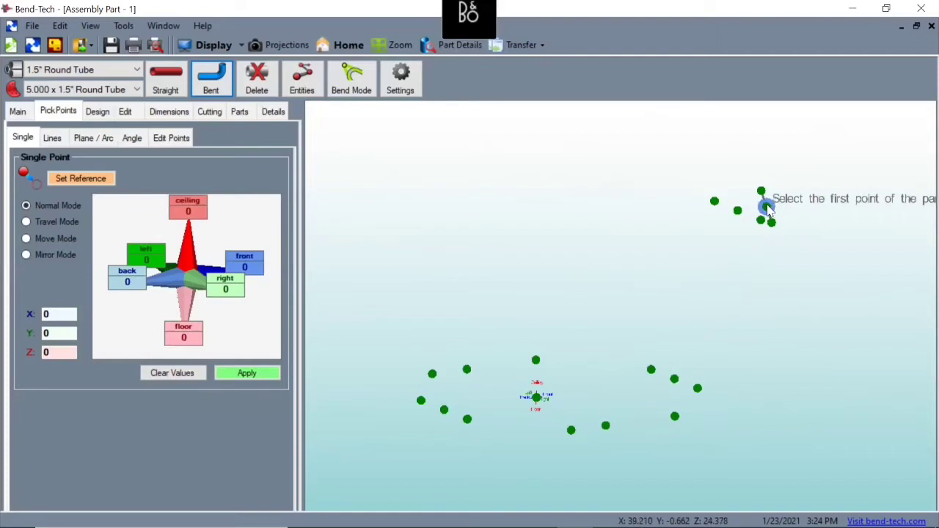
{"action": "left_click", "coordinate": [766, 207]}
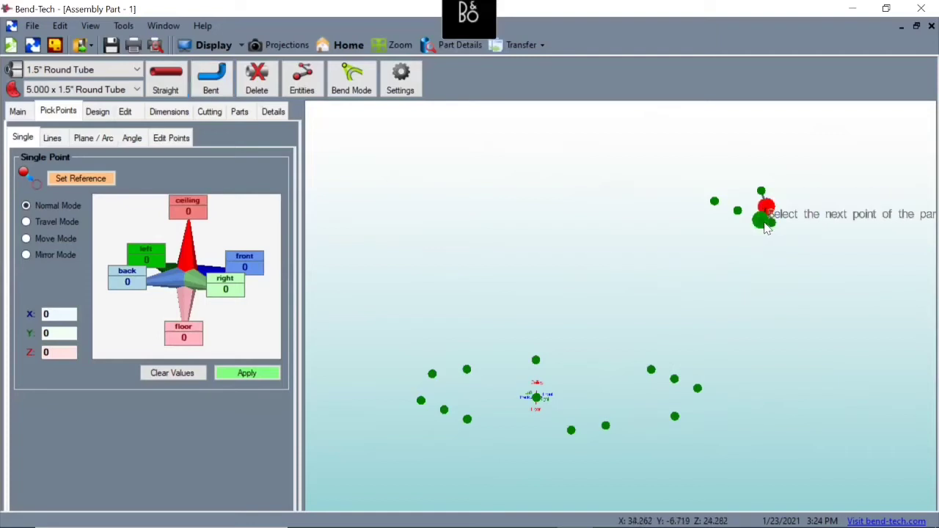
{"action": "left_click", "coordinate": [764, 223]}
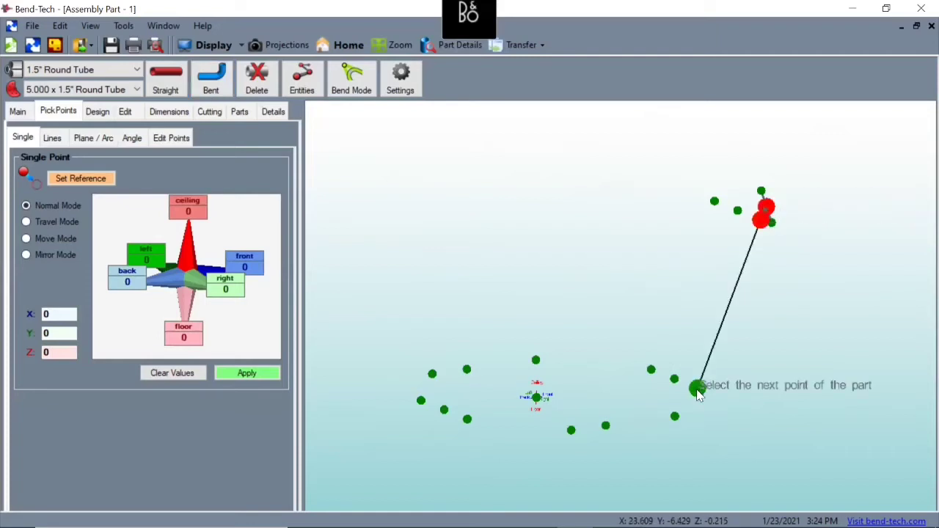
{"action": "left_click", "coordinate": [697, 389]}
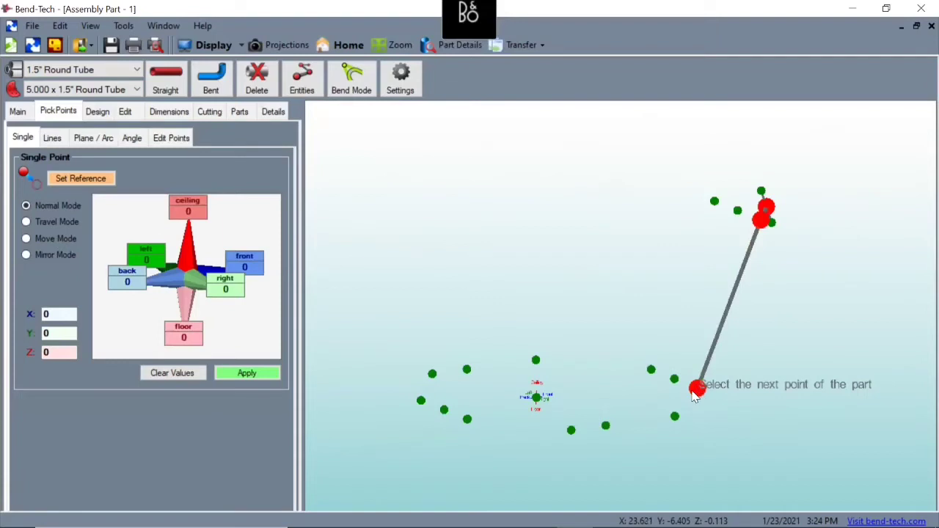
{"action": "double_click", "coordinate": [473, 422]}
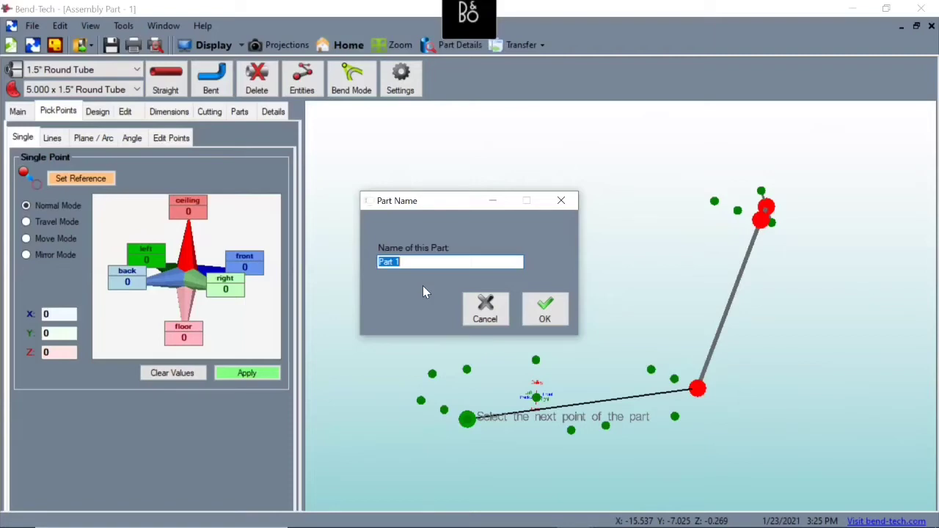
{"action": "type", "text": "Right Side Main Frame"}
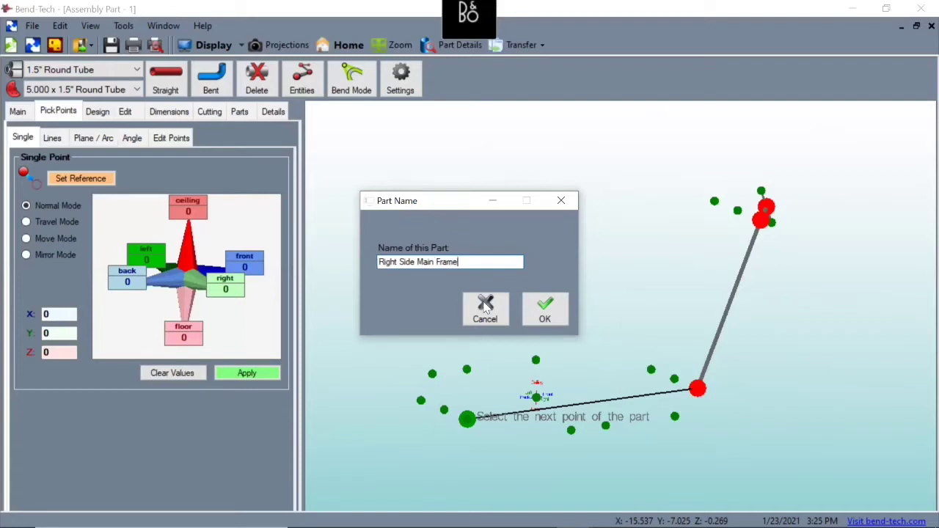
{"action": "left_click", "coordinate": [545, 313]}
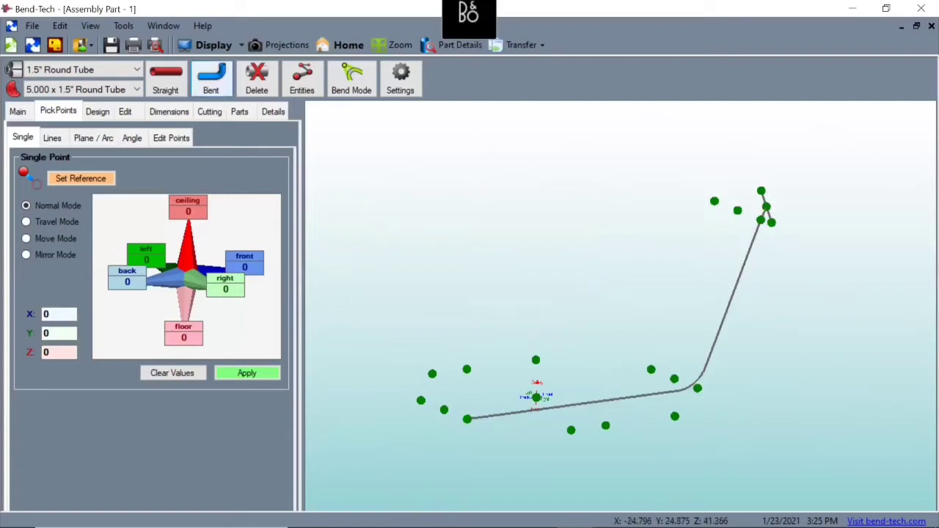
Create a two-bend tube from the short front tube's midpoint through the matching left-side points to the rear left point, named Left Side Main Frame.
{"action": "left_click", "coordinate": [211, 79]}
{"action": "type", "text": "2"}
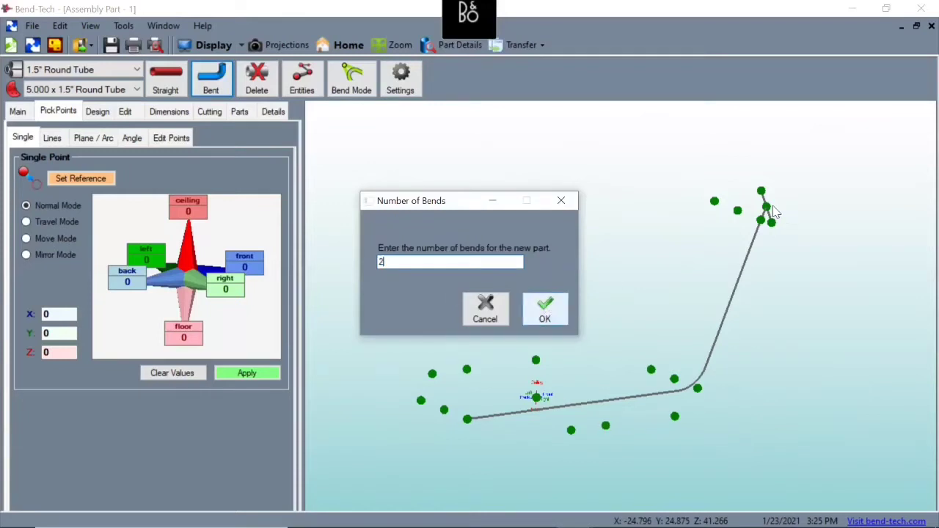
{"action": "key", "text": "Return"}
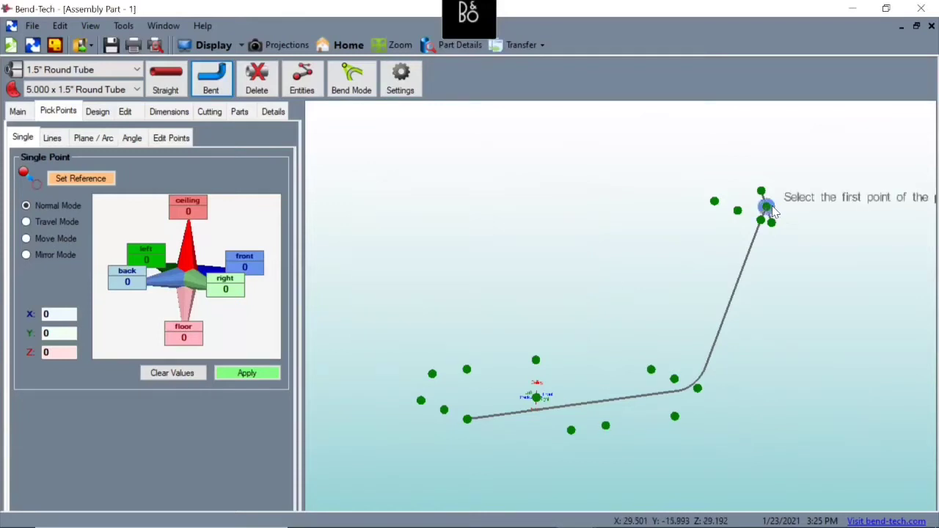
{"action": "left_click", "coordinate": [715, 202]}
{"action": "left_click", "coordinate": [653, 369]}
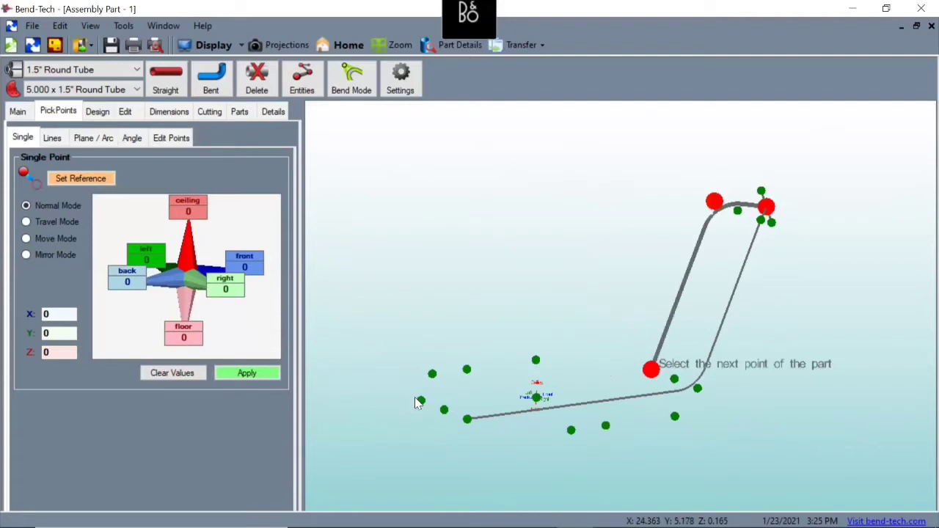
{"action": "left_click", "coordinate": [419, 400]}
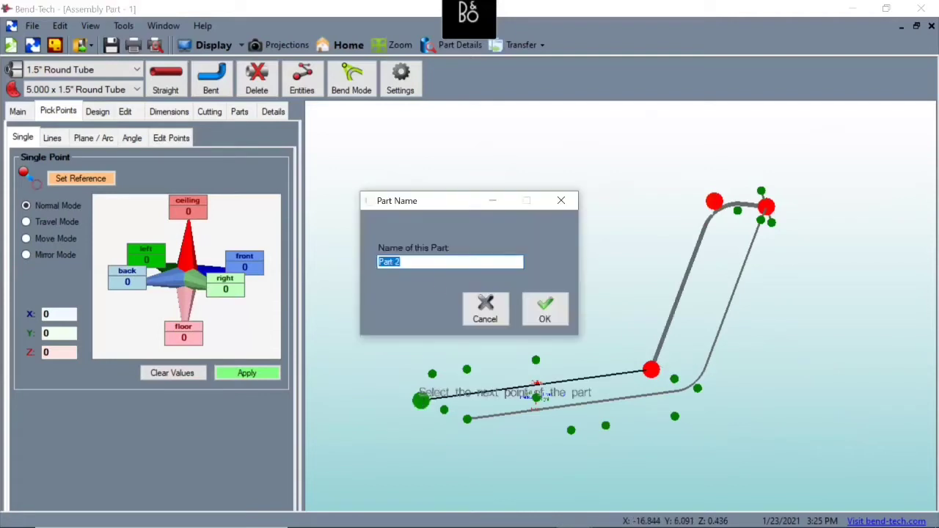
{"action": "type", "text": "Left Side Main Frame"}
{"action": "left_click", "coordinate": [543, 304]}
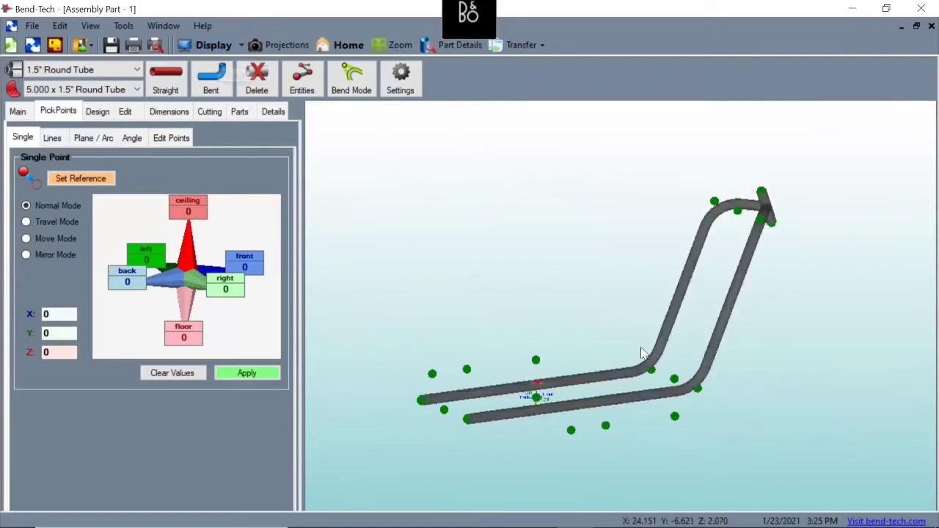
Examine both main frame tubes in solid display from several angles and look closely at their lower bends.
{"action": "middle_click_drag", "start_coordinate": [640, 348], "coordinate": [517, 365]}
{"action": "middle_click_drag", "start_coordinate": [600, 375], "coordinate": [660, 398]}
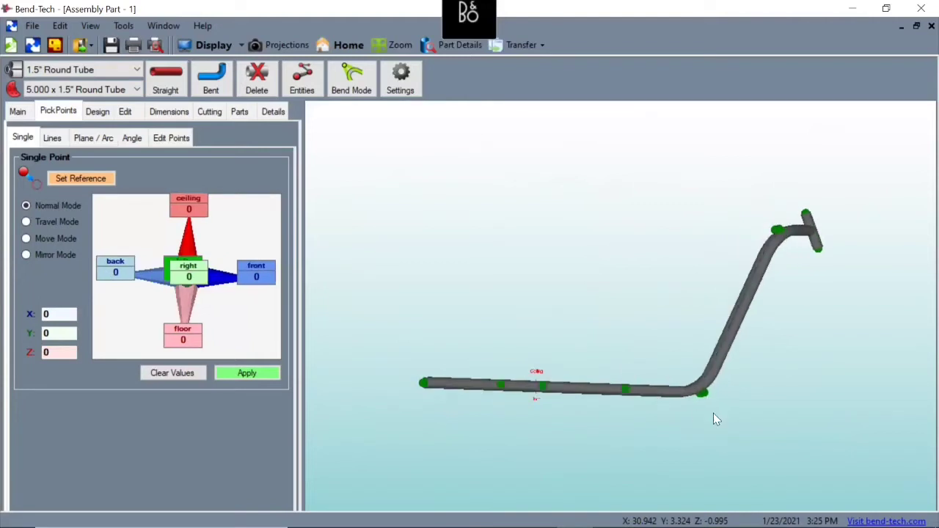
{"action": "middle_click_drag", "start_coordinate": [717, 419], "coordinate": [663, 395]}
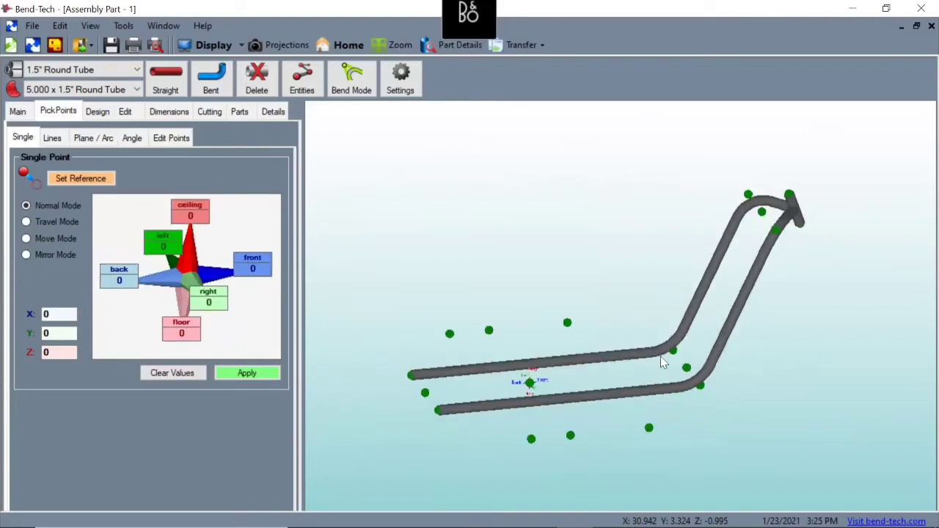
{"action": "middle_click_drag", "start_coordinate": [663, 361], "coordinate": [674, 350]}
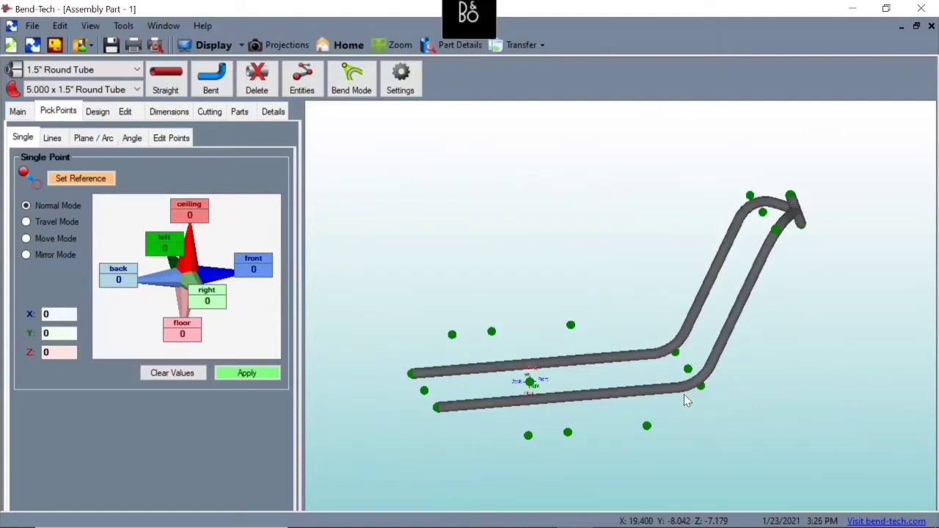
{"action": "scroll", "coordinate": [684, 397], "scroll_direction": "up", "scroll_amount": 3}
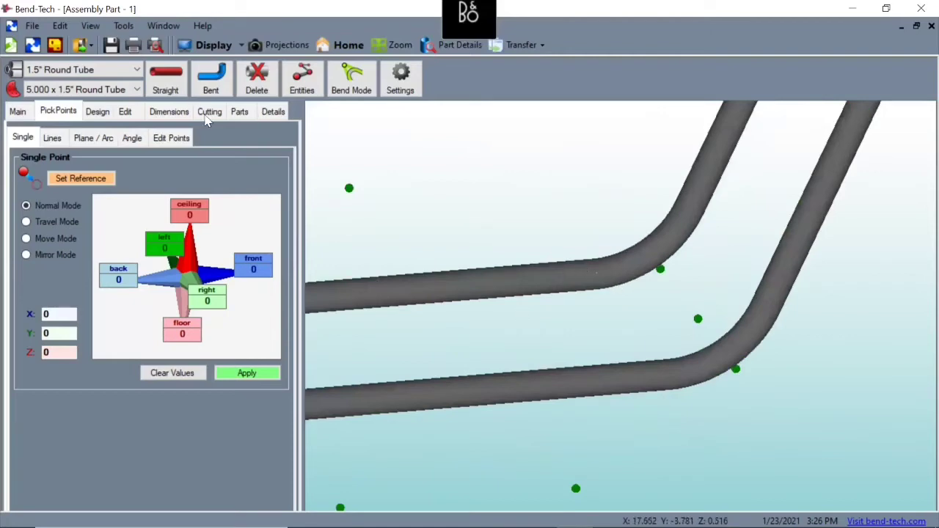
Set the reference point at the rear start of the lower bend on the left side main frame tube.
{"action": "left_click", "coordinate": [643, 378]}
{"action": "left_click", "coordinate": [769, 353]}
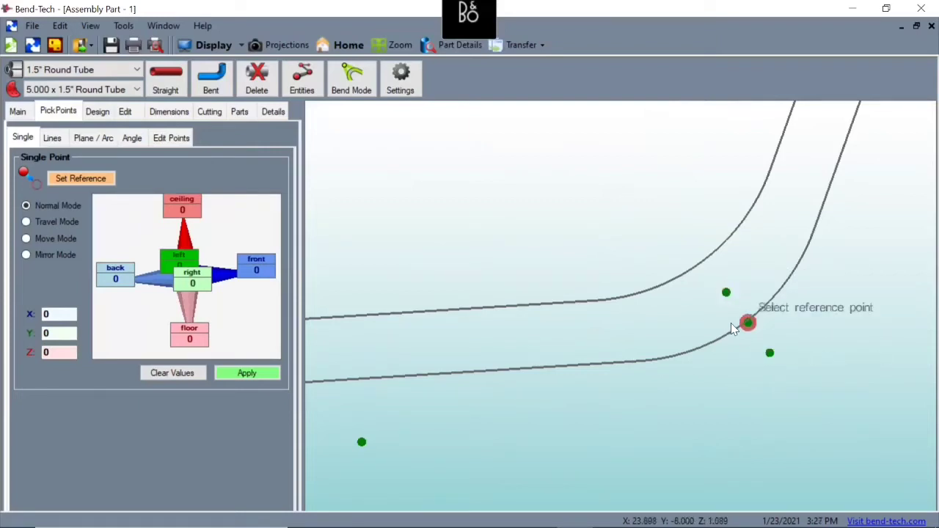
{"action": "left_click", "coordinate": [764, 321]}
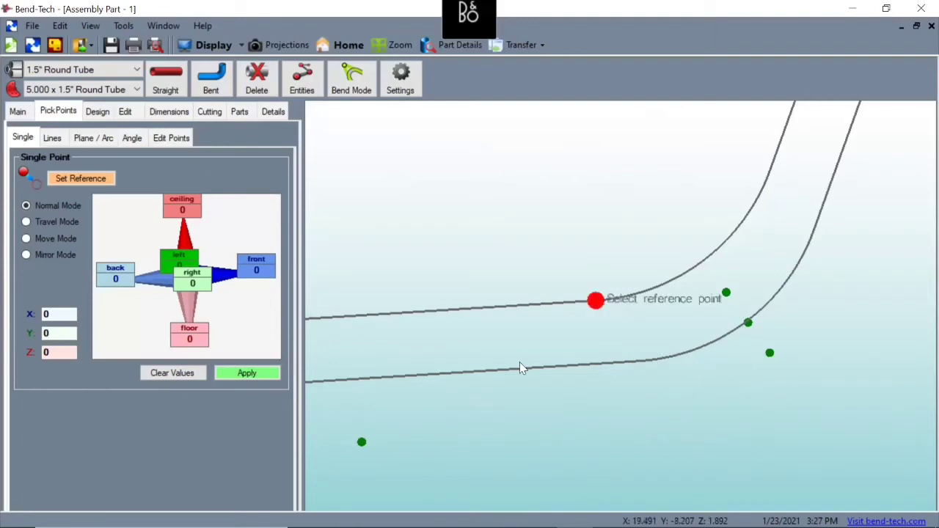
{"action": "scroll", "coordinate": [519, 362], "scroll_direction": "down", "scroll_amount": 5}
{"action": "middle_click_drag", "start_coordinate": [494, 365], "coordinate": [678, 312]}
{"action": "scroll", "coordinate": [678, 311], "scroll_direction": "down", "scroll_amount": 1}
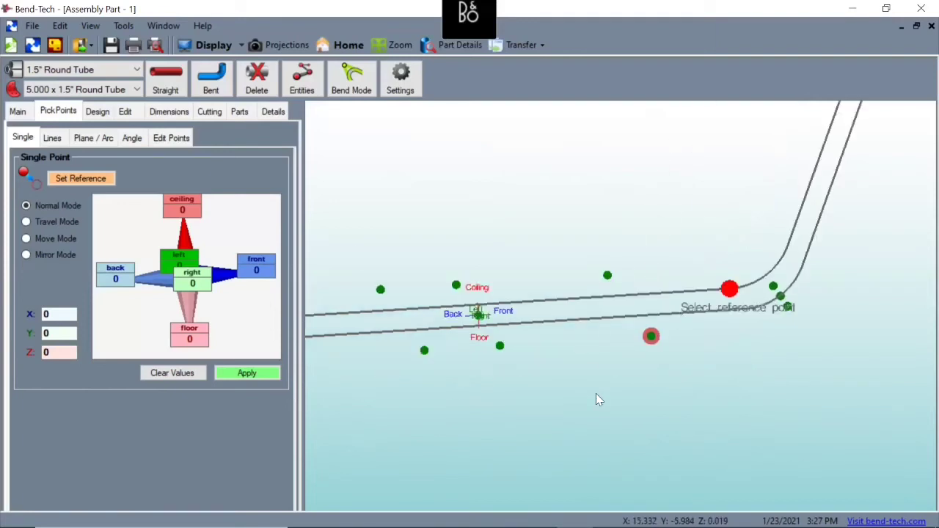
{"action": "right_click_drag", "start_coordinate": [596, 394], "coordinate": [541, 357]}
{"action": "mouse_move", "coordinate": [542, 357]}
{"action": "middle_mouse_down"}
{"action": "mouse_move", "coordinate": [697, 344]}
{"action": "mouse_move", "coordinate": [622, 385]}
{"action": "middle_mouse_up"}
{"action": "scroll", "coordinate": [623, 385], "scroll_direction": "down", "scroll_amount": 1}
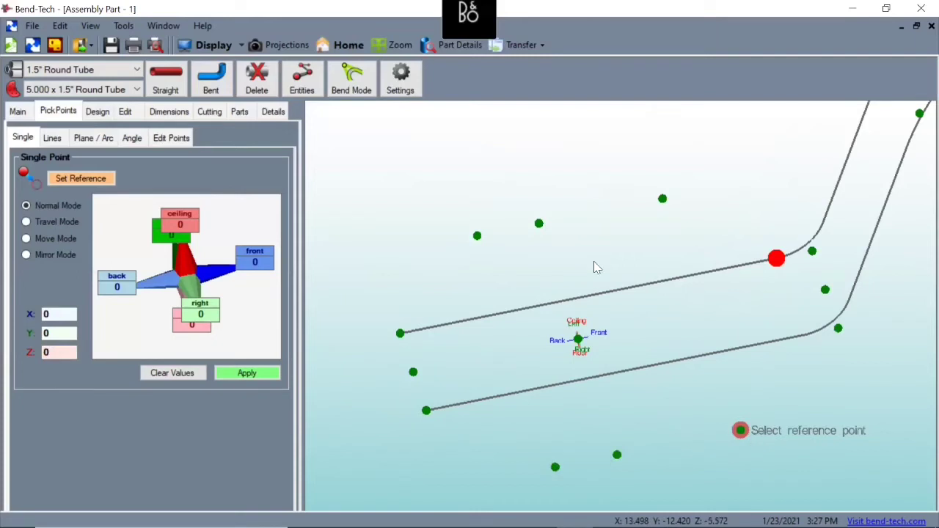
Create a six-bend tube from the left lower bend's rear start through the left outer, rear and right outer points to the matching right-side point, named Lower Main Frame.
{"action": "left_click", "coordinate": [213, 87]}
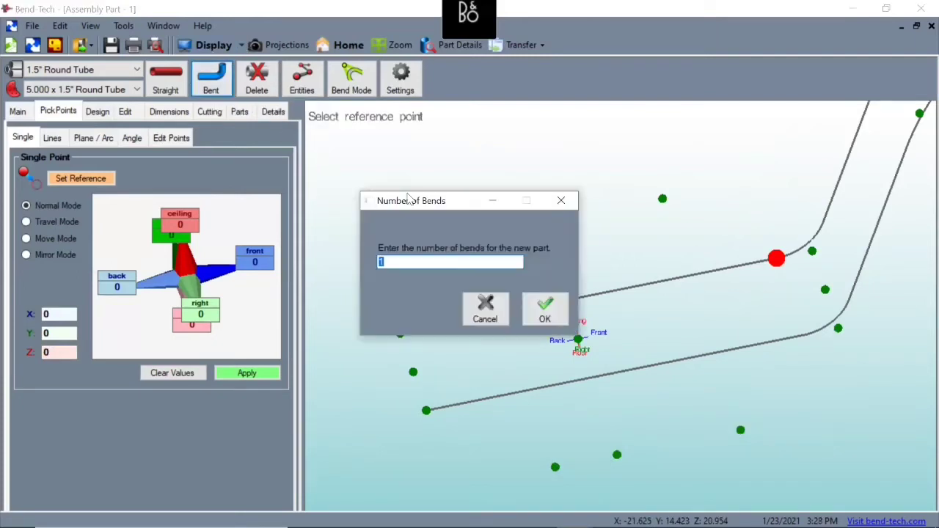
{"action": "type", "text": "6"}
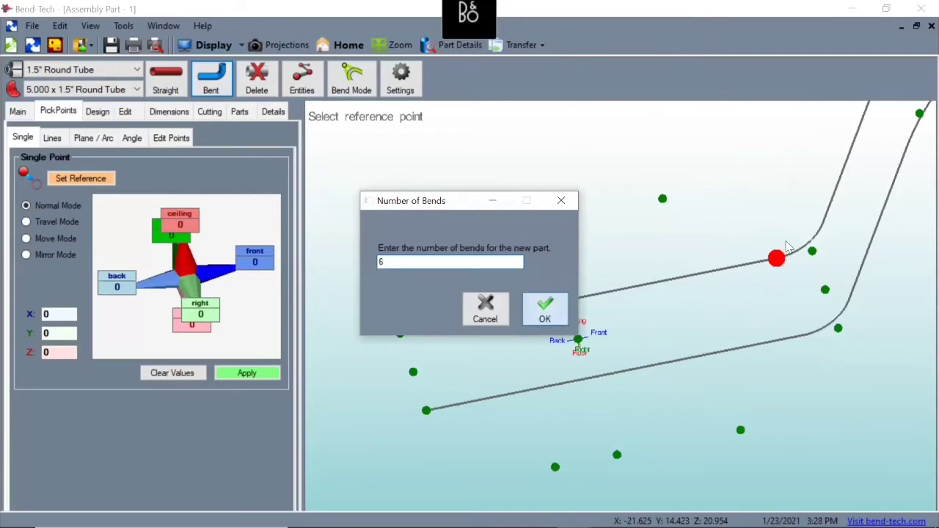
{"action": "key", "text": "Return"}
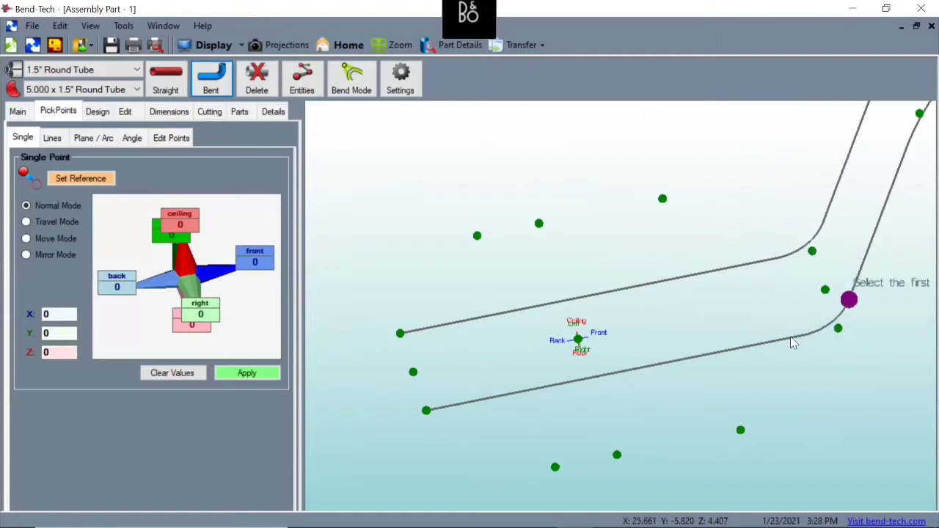
{"action": "left_click", "coordinate": [777, 261]}
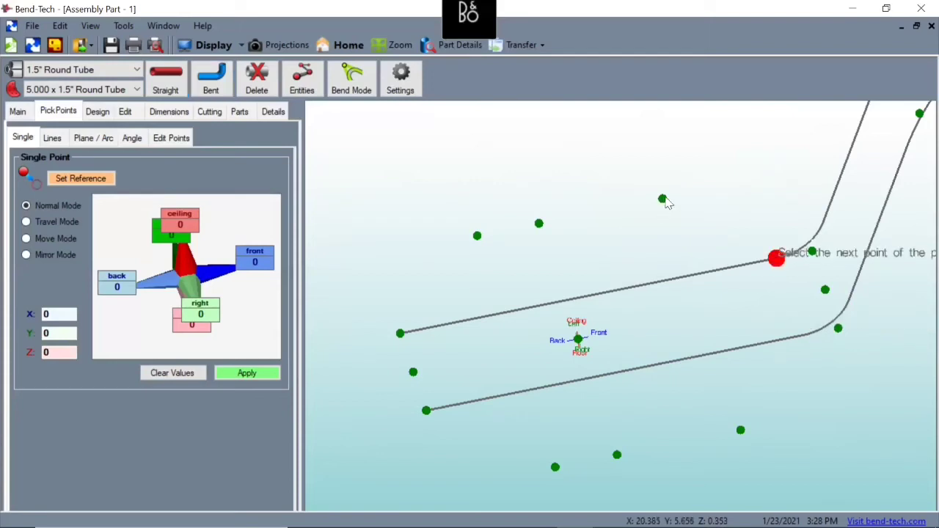
{"action": "left_click", "coordinate": [663, 199]}
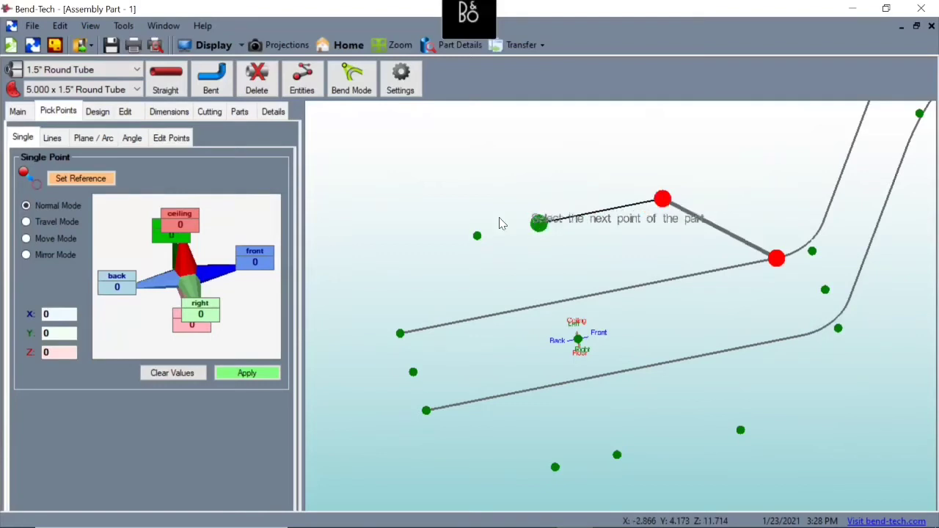
{"action": "left_click", "coordinate": [401, 335]}
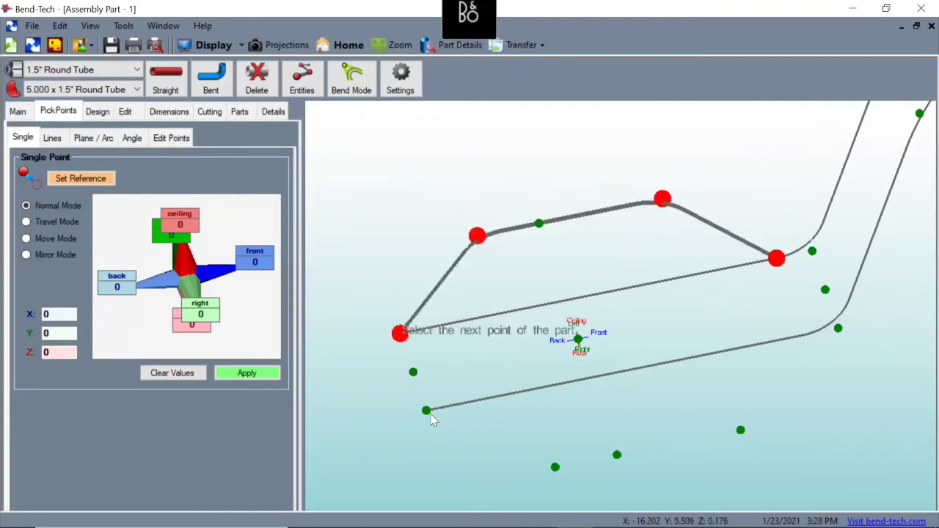
{"action": "left_click", "coordinate": [427, 413]}
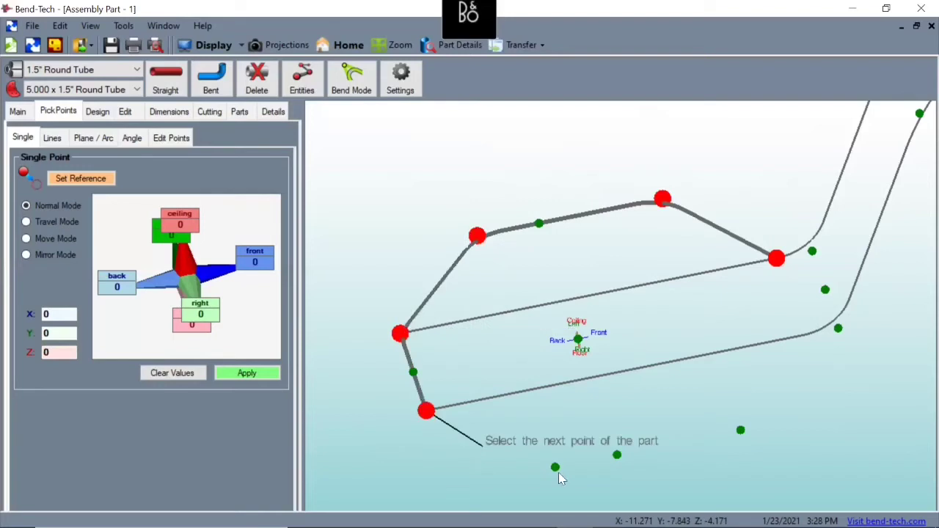
{"action": "left_click", "coordinate": [791, 425]}
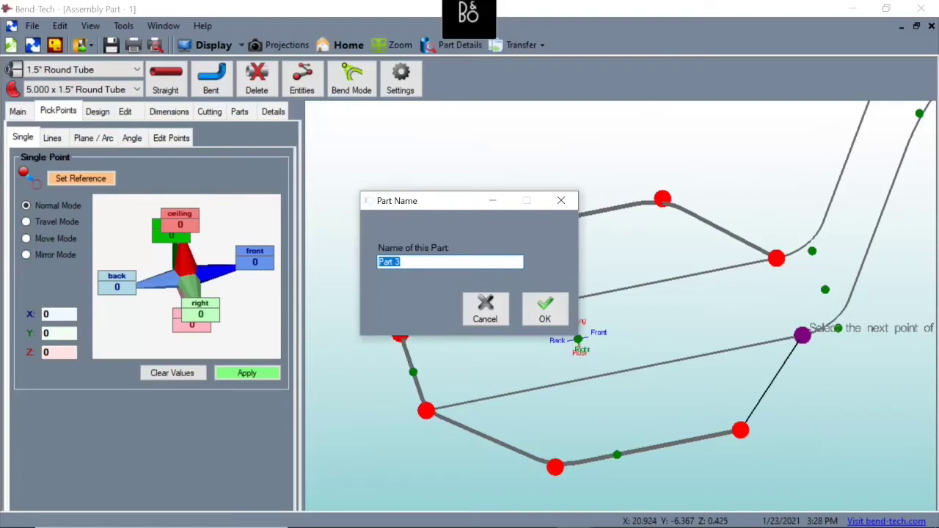
{"action": "type", "text": "Le"}
{"action": "type", "text": "wer Mai"}
{"action": "type", "text": "n Frame"}
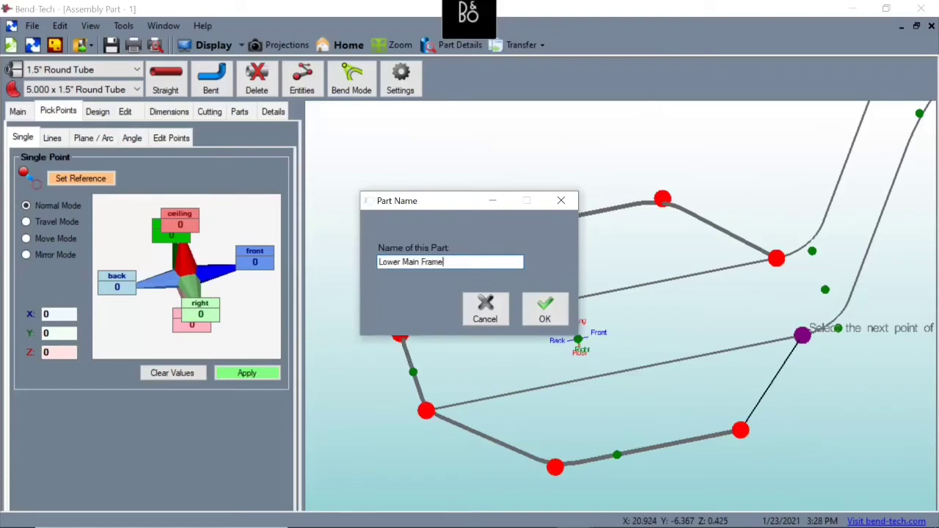
{"action": "left_click", "coordinate": [550, 317]}
Examine the lower main frame tube in solid display from several angles.
{"action": "left_click", "coordinate": [224, 46]}
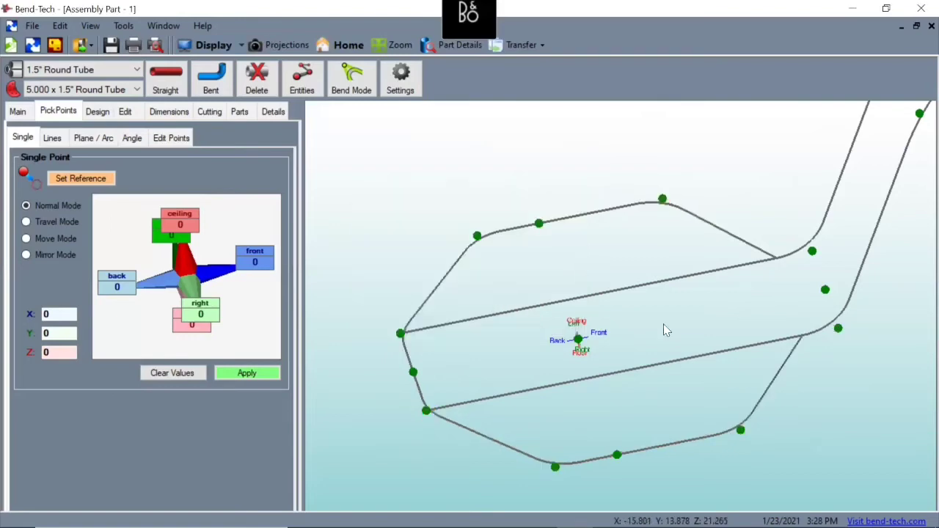
{"action": "middle_click_drag", "start_coordinate": [620, 320], "coordinate": [571, 318]}
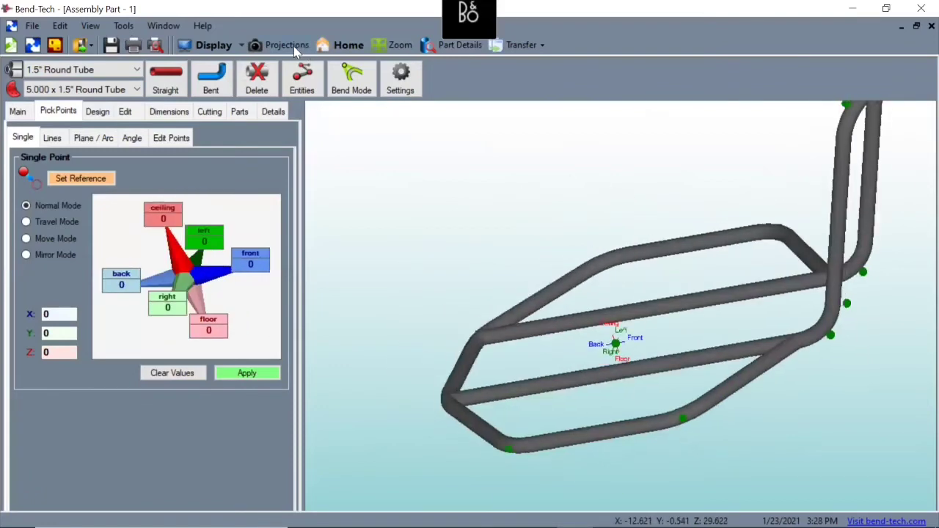
{"action": "left_click", "coordinate": [343, 46]}
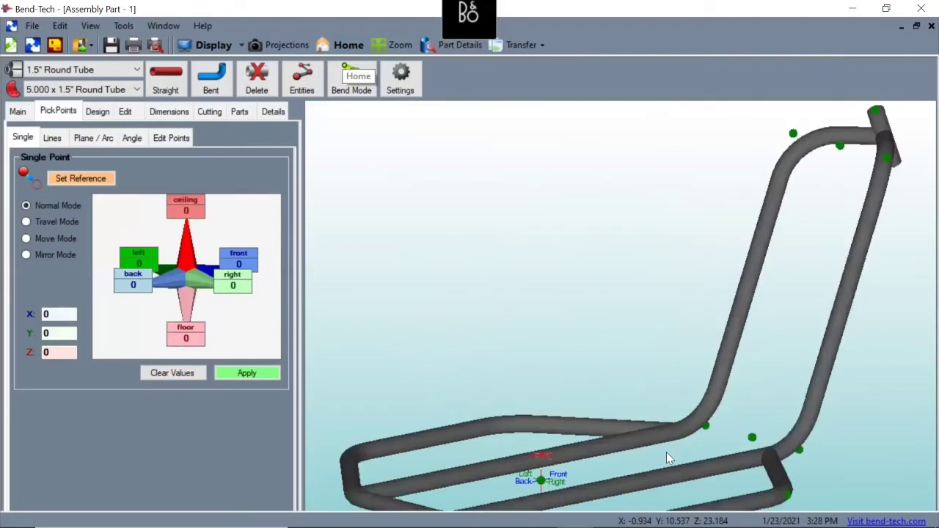
{"action": "middle_click_drag", "start_coordinate": [663, 447], "coordinate": [642, 391]}
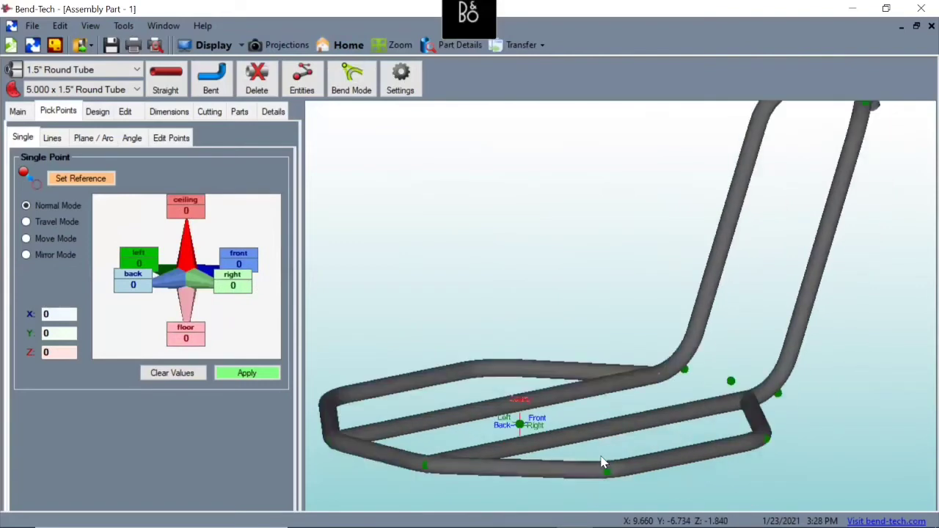
{"action": "middle_click_drag", "start_coordinate": [602, 462], "coordinate": [599, 438]}
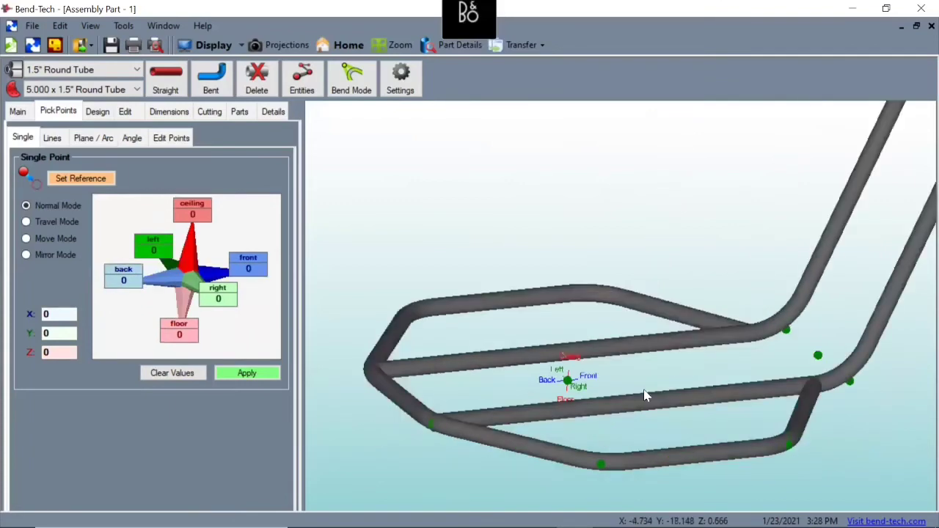
{"action": "middle_click_drag", "start_coordinate": [645, 395], "coordinate": [574, 421]}
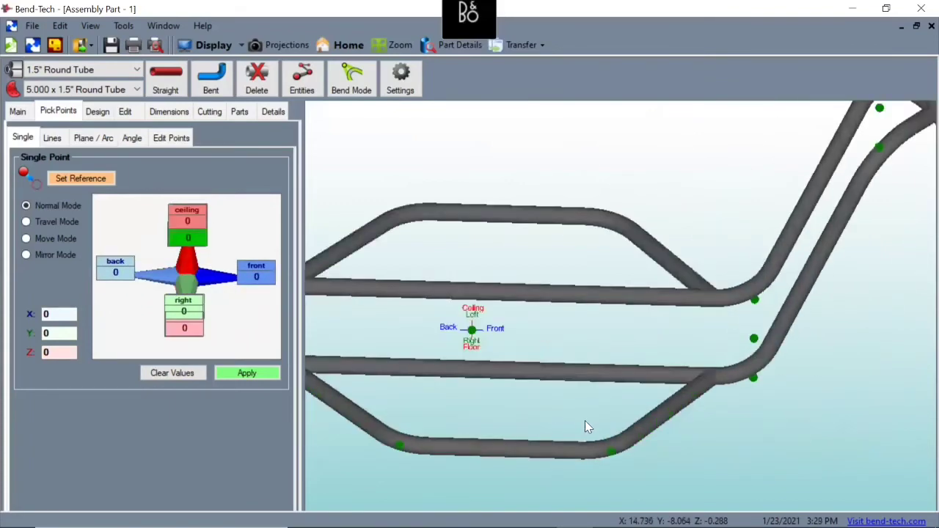
Add two straight cross tubes between the side main frame tubes, at the rear starts of the lower bends and at the lower runs' midpoints.
{"action": "left_click", "coordinate": [165, 85]}
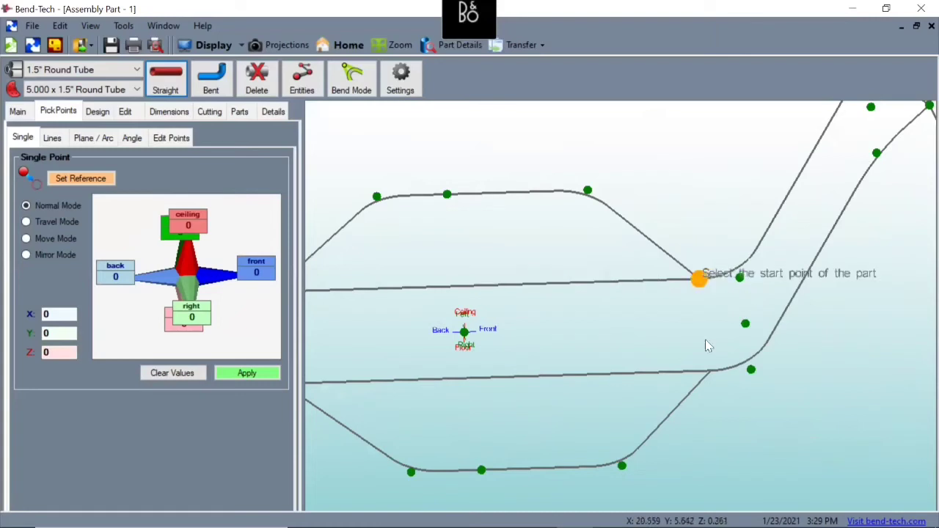
{"action": "left_click", "coordinate": [709, 372]}
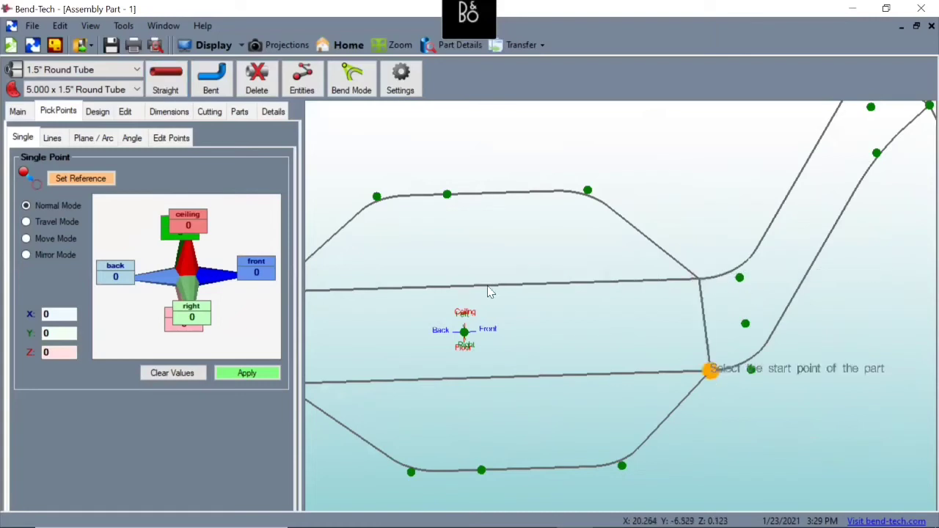
{"action": "left_click", "coordinate": [494, 376]}
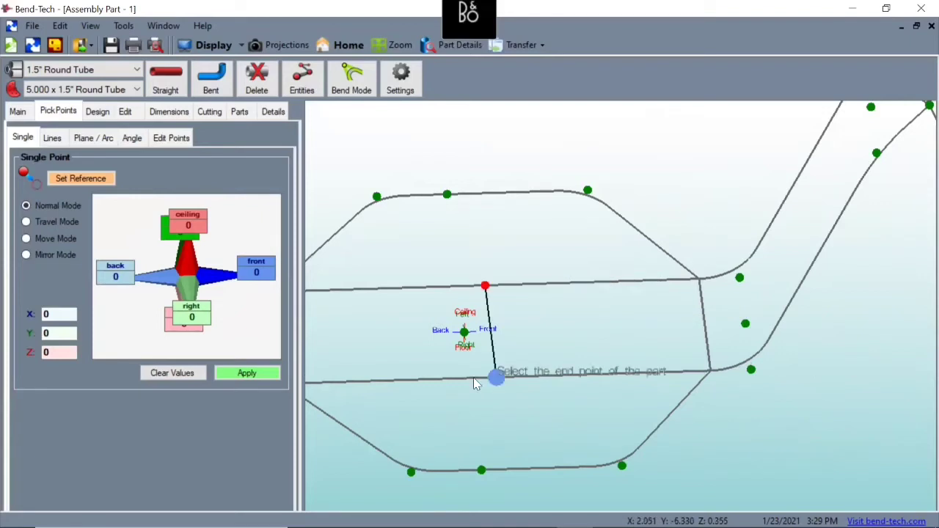
{"action": "left_click", "coordinate": [523, 356]}
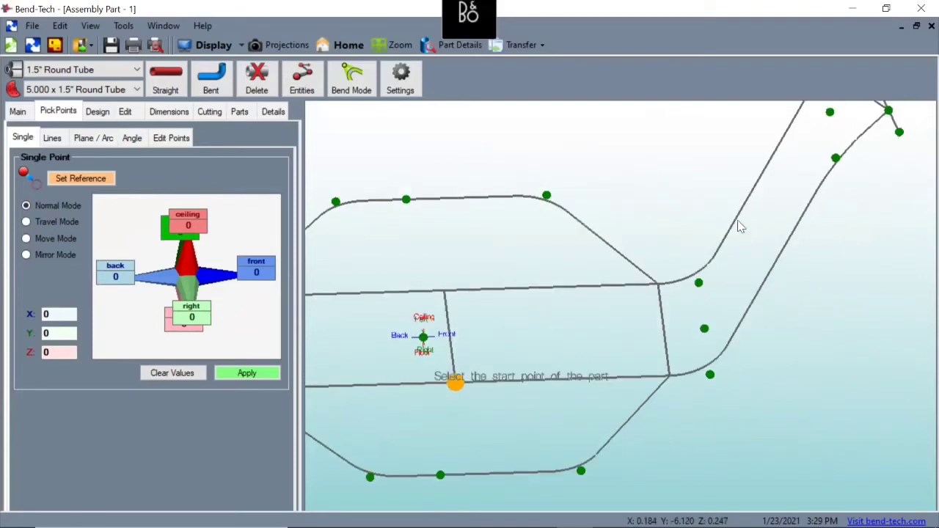
Add two straight cross tubes between the upright runs of the side main frames, at their midpoints and at the lower ends of the upper bends.
{"action": "left_click", "coordinate": [791, 241]}
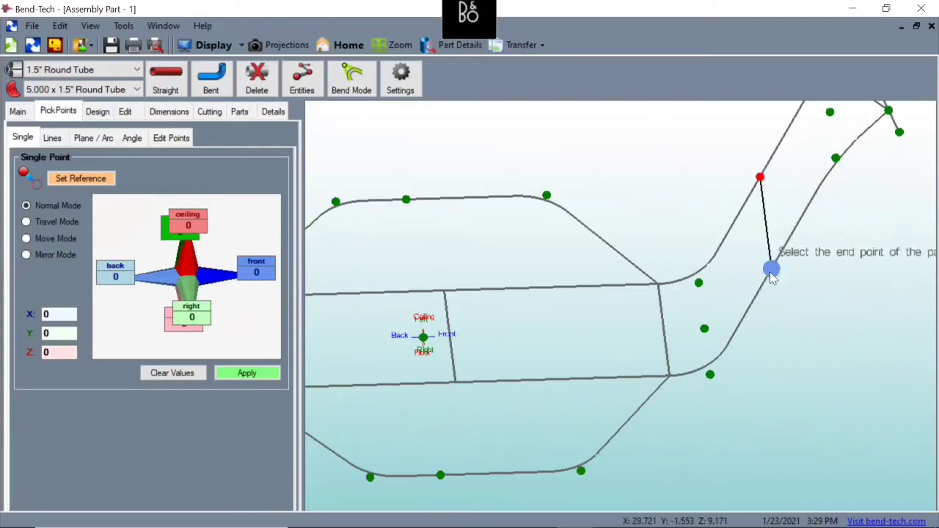
{"action": "left_click", "coordinate": [771, 271]}
{"action": "middle_click_drag", "start_coordinate": [731, 393], "coordinate": [733, 414]}
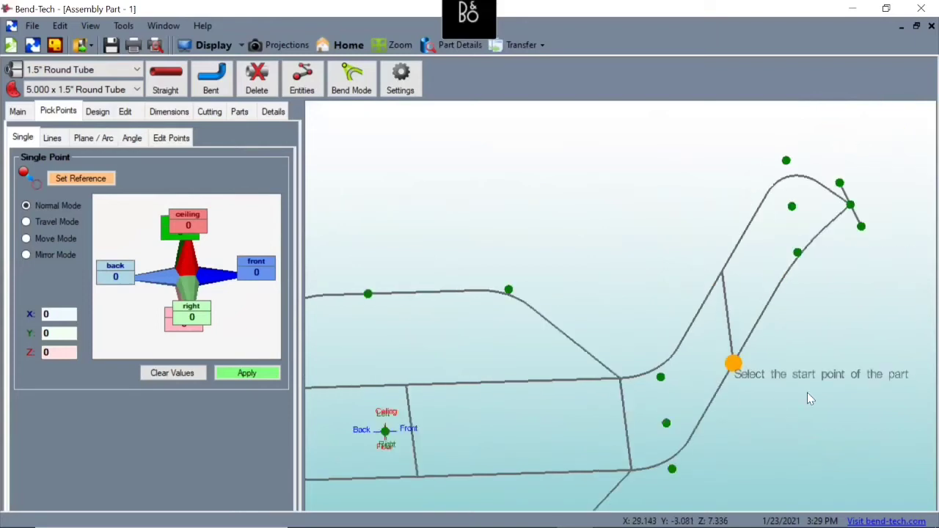
{"action": "mouse_move", "coordinate": [807, 392]}
{"action": "middle_mouse_down"}
{"action": "mouse_move", "coordinate": [843, 383]}
{"action": "mouse_move", "coordinate": [826, 379]}
{"action": "middle_mouse_up"}
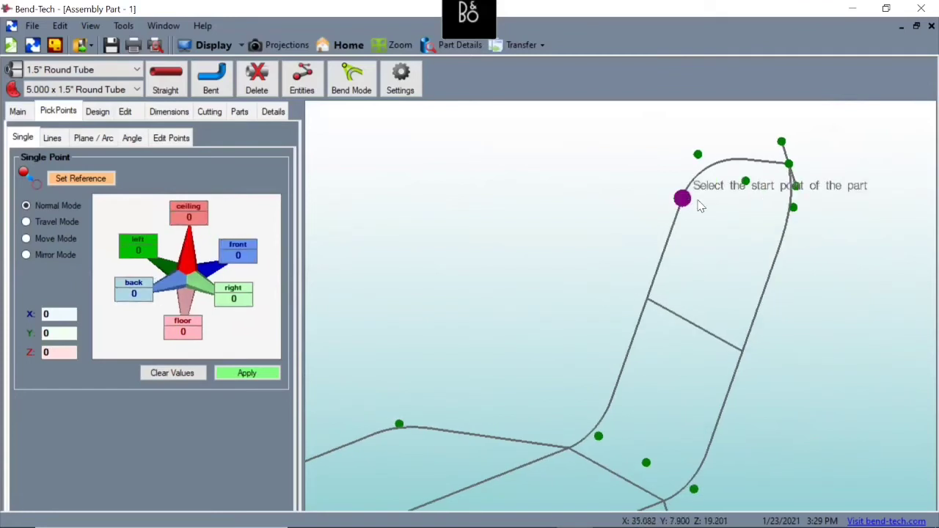
{"action": "left_click", "coordinate": [700, 206]}
{"action": "left_click", "coordinate": [759, 323]}
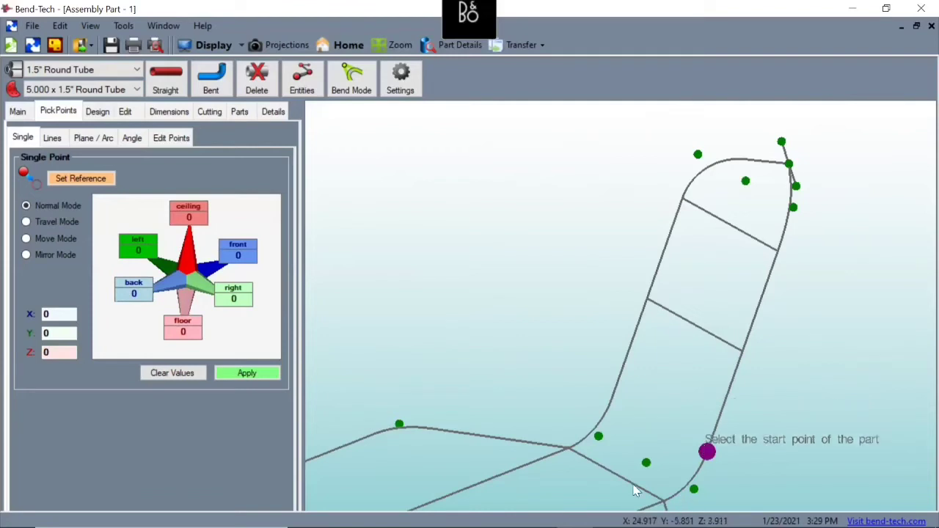
Examine the four cross tubes in solid display and return to the wireframe display.
{"action": "mouse_move", "coordinate": [634, 485]}
{"action": "middle_mouse_down"}
{"action": "mouse_move", "coordinate": [622, 482]}
{"action": "mouse_move", "coordinate": [634, 500]}
{"action": "mouse_move", "coordinate": [602, 448]}
{"action": "middle_mouse_up"}
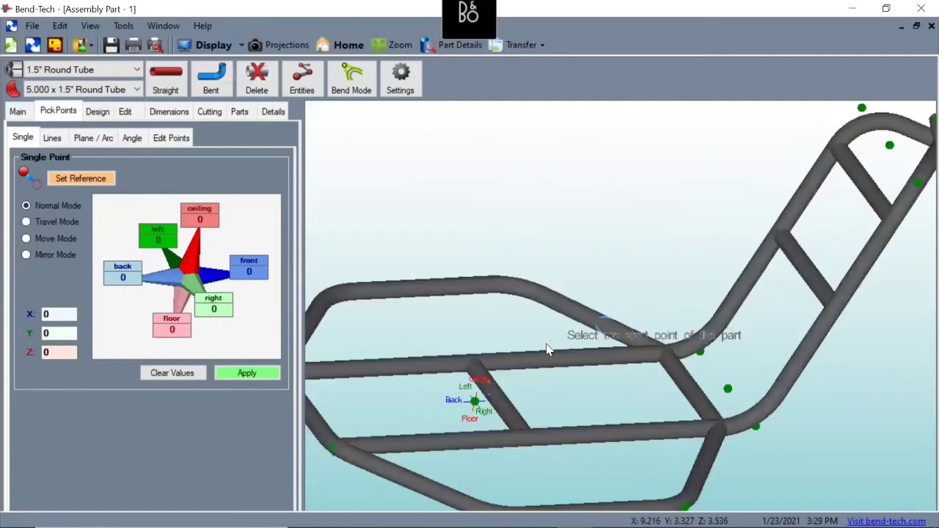
{"action": "middle_click_drag", "start_coordinate": [547, 344], "coordinate": [516, 326]}
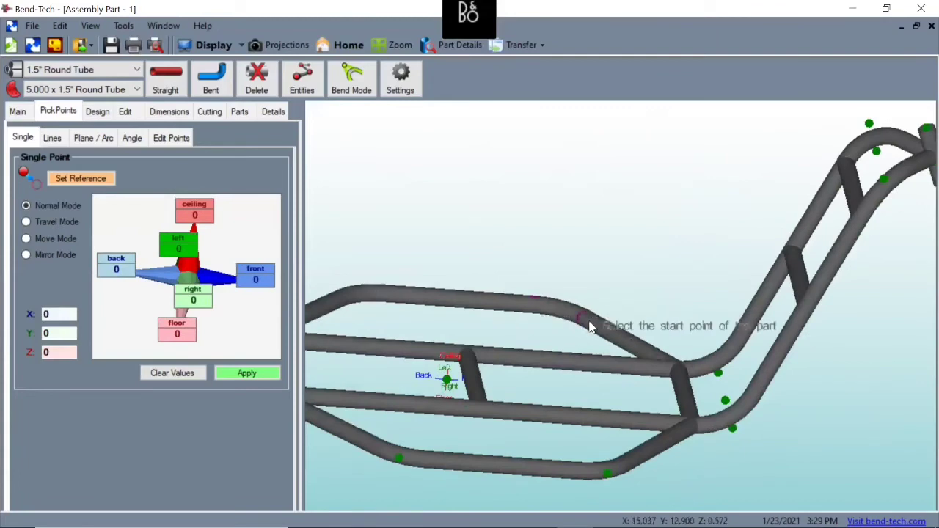
{"action": "left_click", "coordinate": [212, 47]}
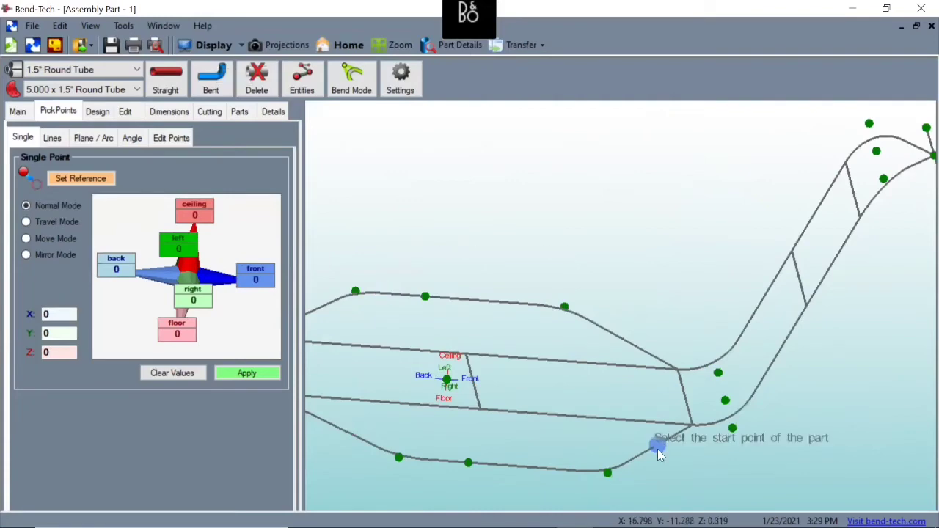
{"action": "middle_click_drag", "start_coordinate": [652, 380], "coordinate": [629, 334]}
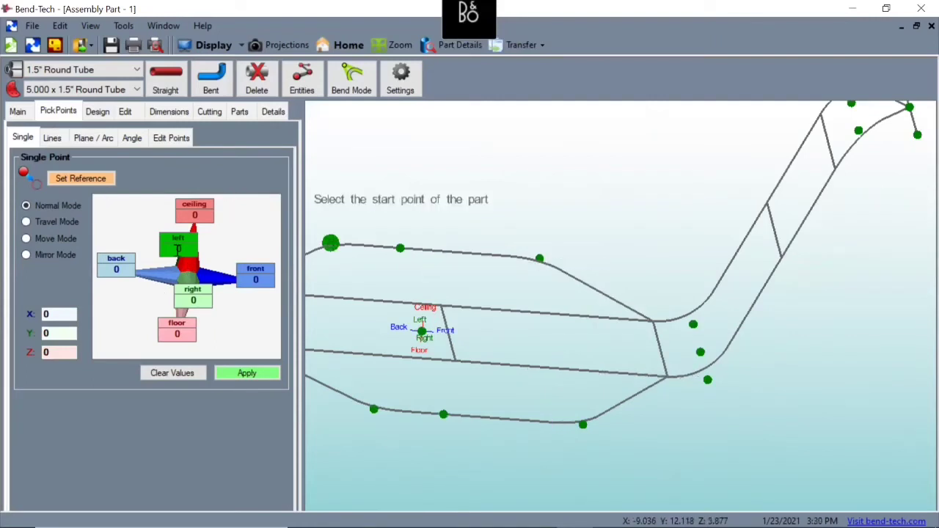
{"action": "left_click", "coordinate": [608, 296]}
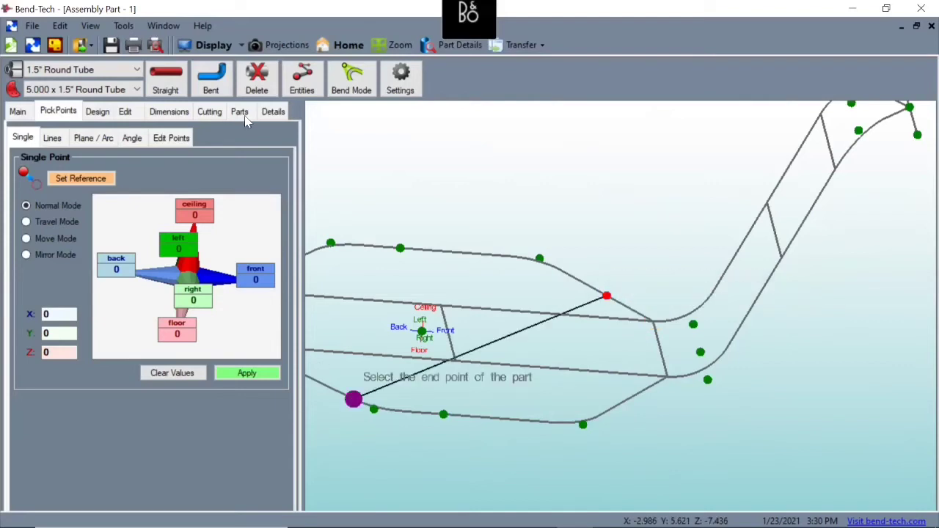
{"action": "left_click", "coordinate": [20, 112]}
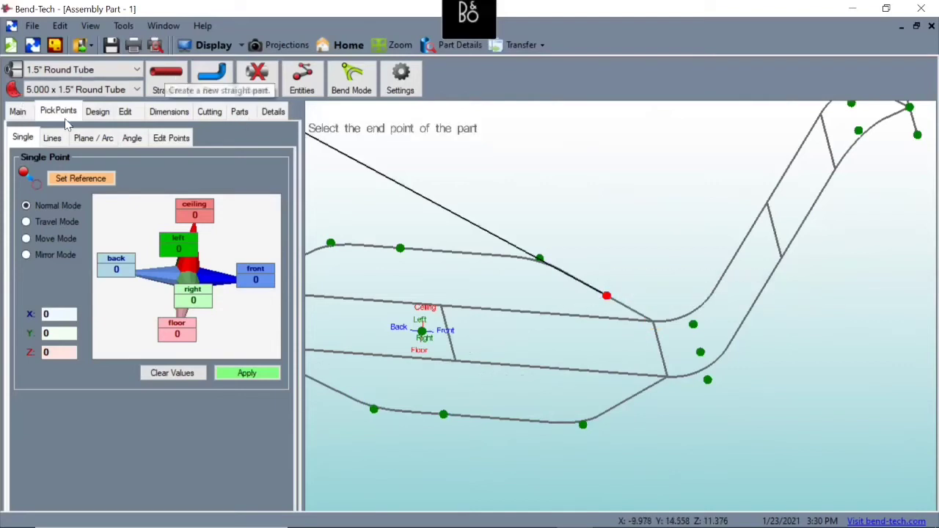
{"action": "left_click", "coordinate": [59, 112]}
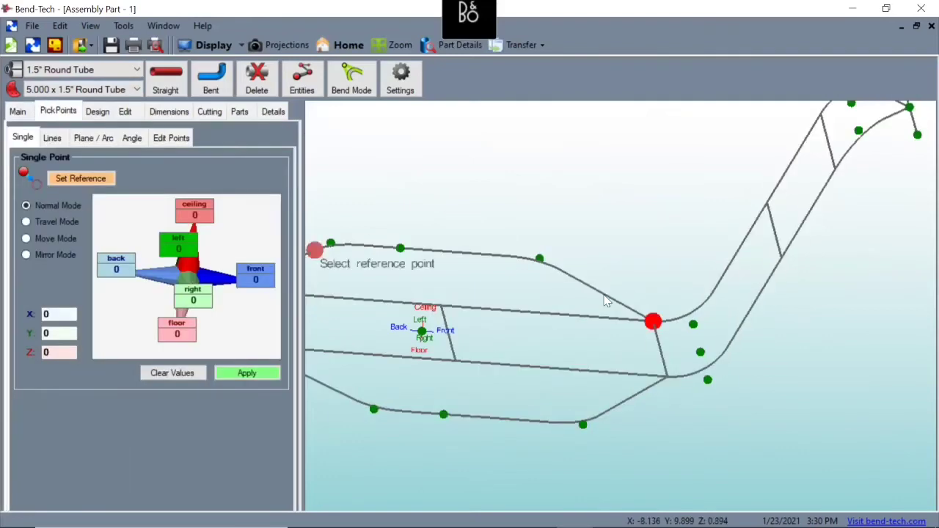
Add pick points at the midpoints of the left and right front diagonals of the lower main frame tube.
{"action": "left_click", "coordinate": [600, 303]}
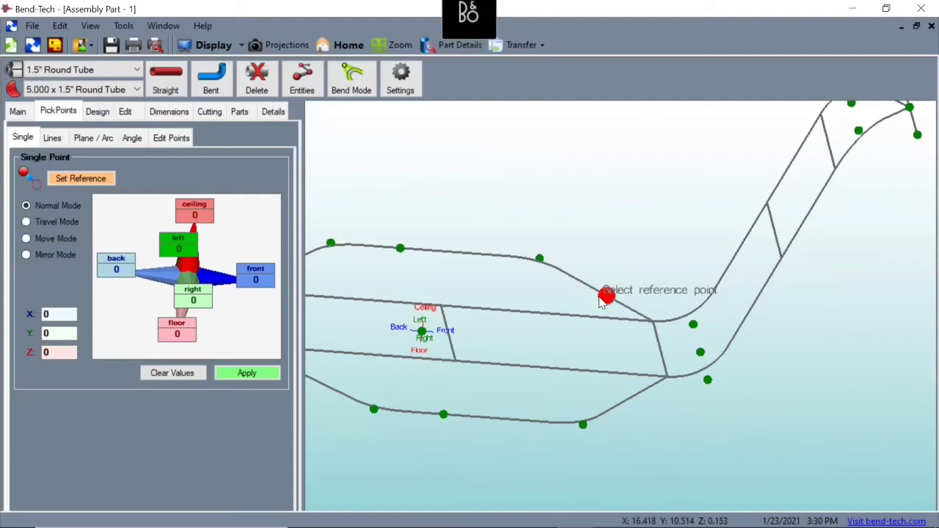
{"action": "left_click", "coordinate": [629, 397]}
{"action": "left_click", "coordinate": [245, 380]}
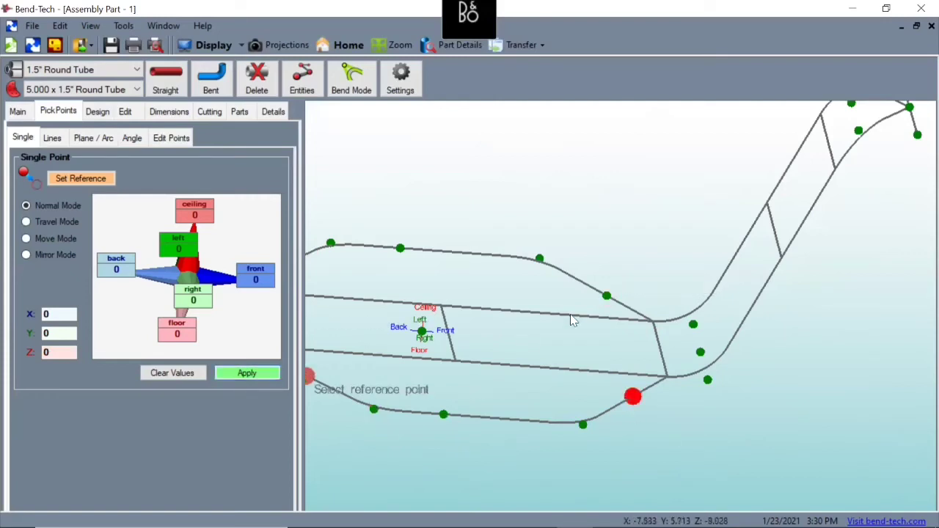
Add pick points 24 to the front of the midpoint pick points on the right and left front diagonals.
{"action": "left_click", "coordinate": [614, 300]}
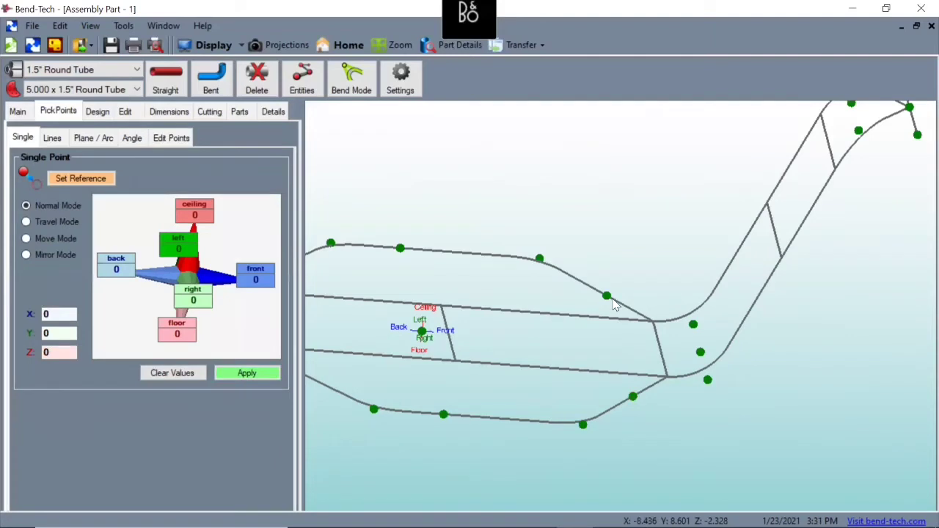
{"action": "left_click", "coordinate": [634, 403]}
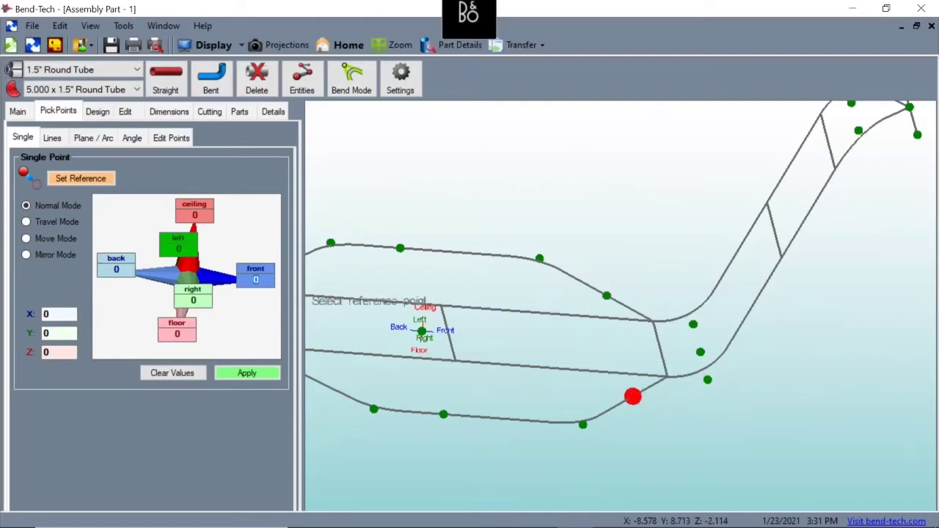
{"action": "type", "text": "24"}
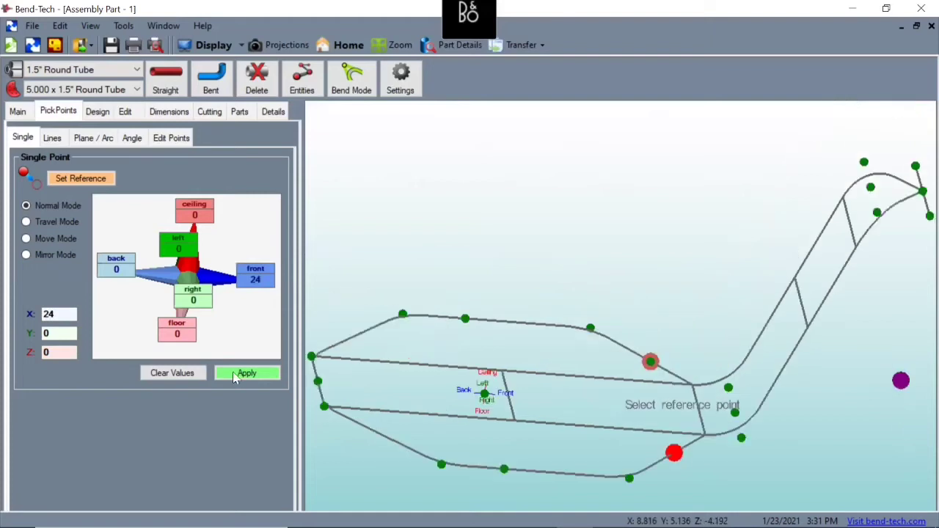
{"action": "left_click", "coordinate": [242, 375]}
{"action": "left_click", "coordinate": [652, 363]}
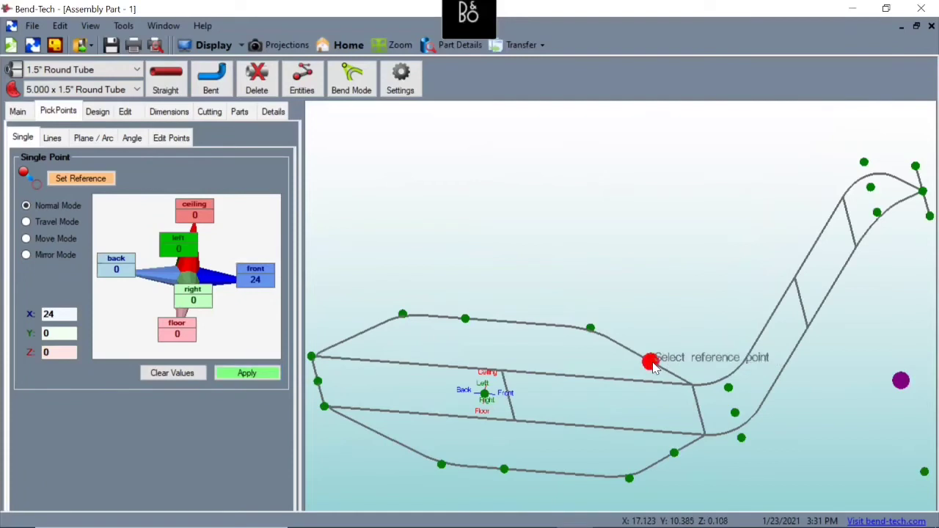
{"action": "left_click", "coordinate": [275, 375]}
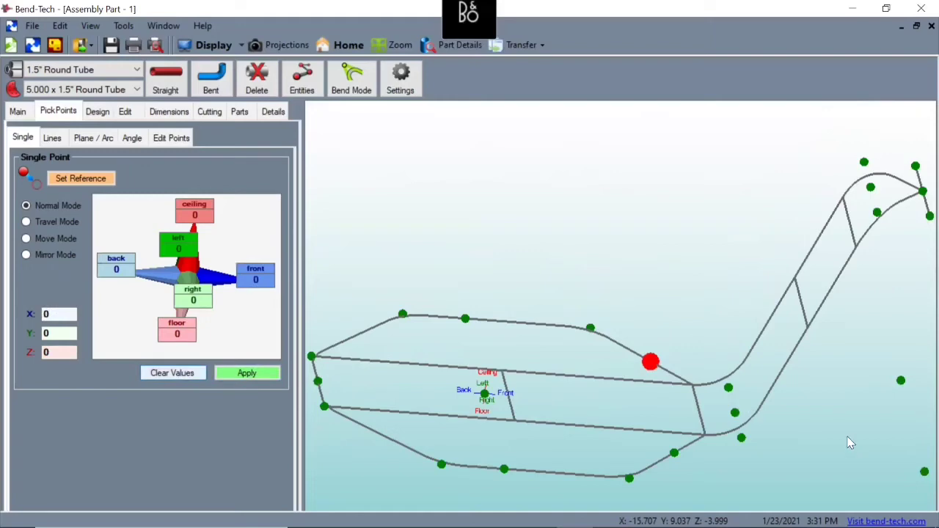
Add a pick point 5 to the right of the right forward offset point.
{"action": "middle_click_drag", "start_coordinate": [847, 437], "coordinate": [711, 328]}
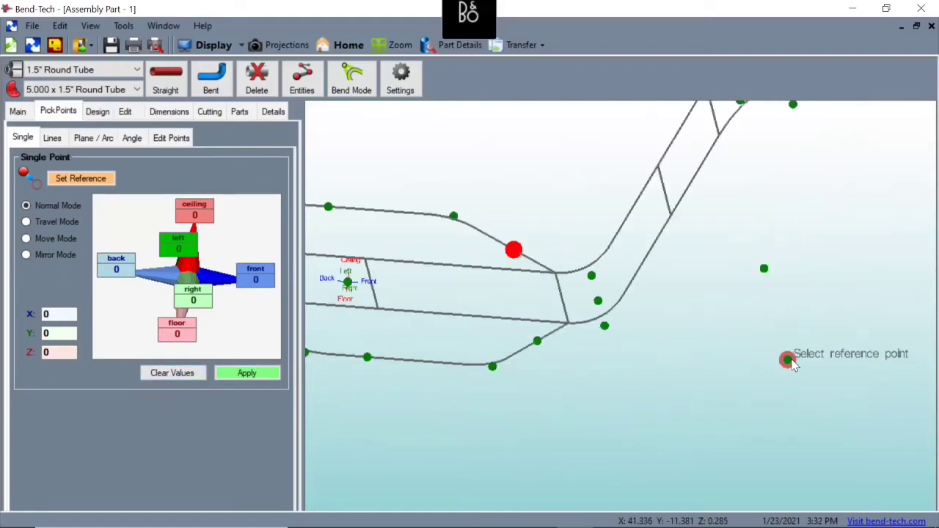
{"action": "left_click", "coordinate": [789, 360]}
{"action": "left_click", "coordinate": [206, 297]}
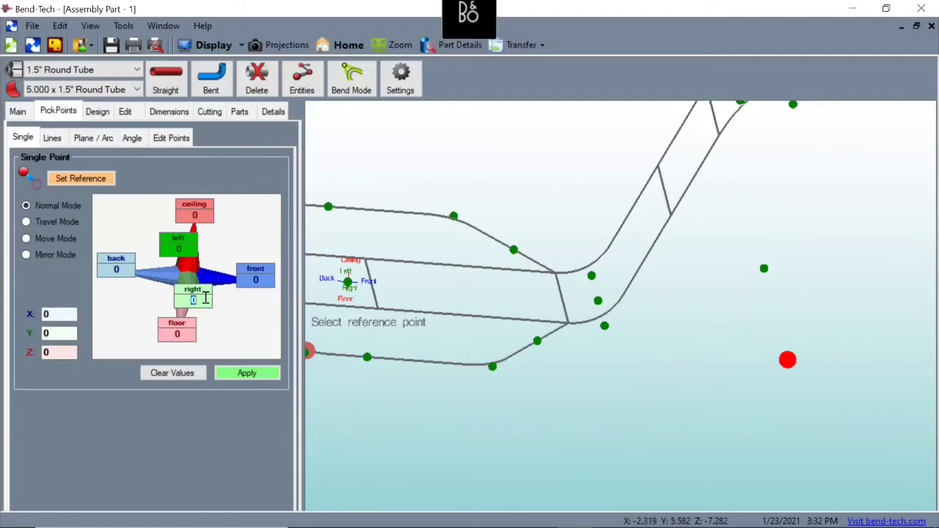
{"action": "type", "text": "5"}
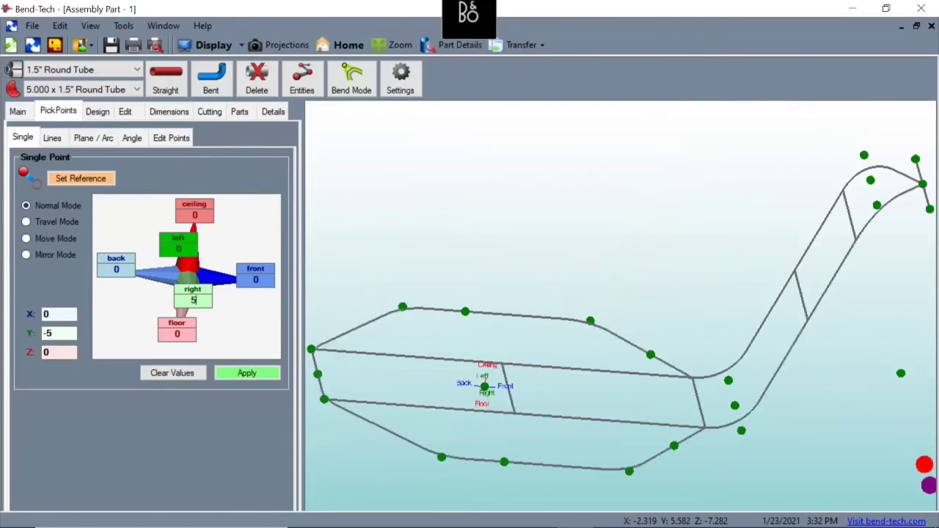
{"action": "left_click", "coordinate": [246, 376]}
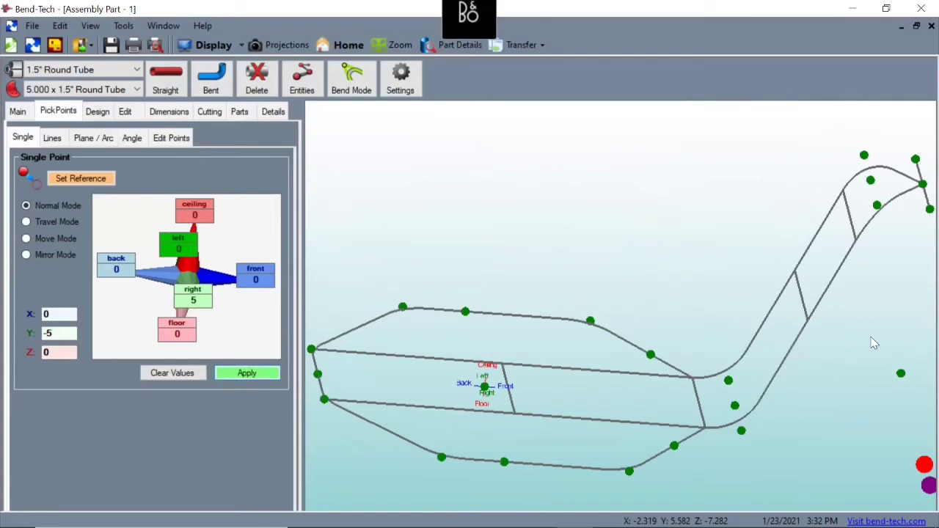
Add a pick point 5 to the left of the left forward offset point and reset the offset values.
{"action": "left_click", "coordinate": [901, 375]}
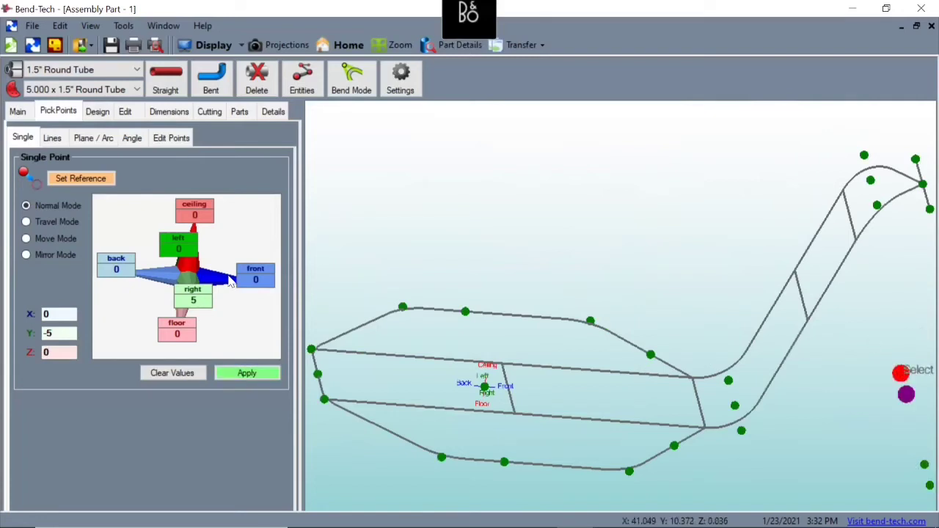
{"action": "double_click", "coordinate": [182, 248]}
{"action": "type", "text": "5"}
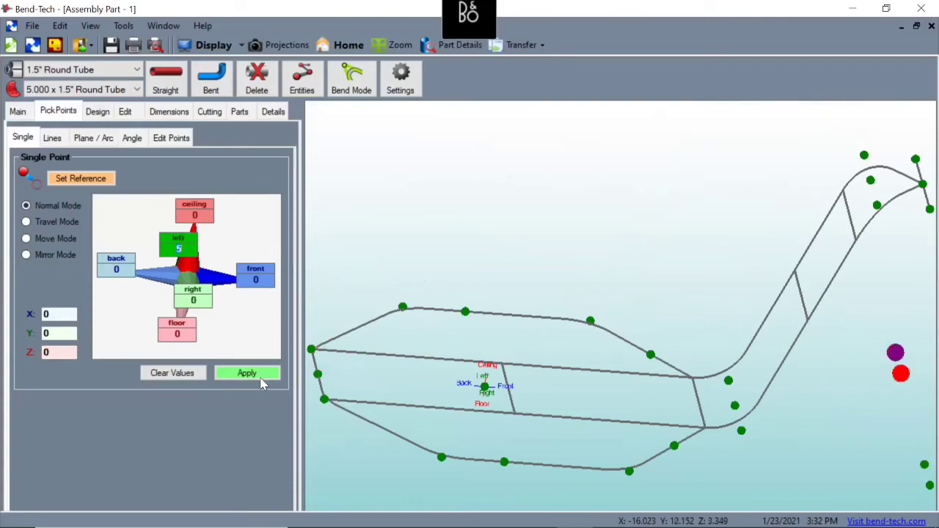
{"action": "left_click", "coordinate": [249, 374]}
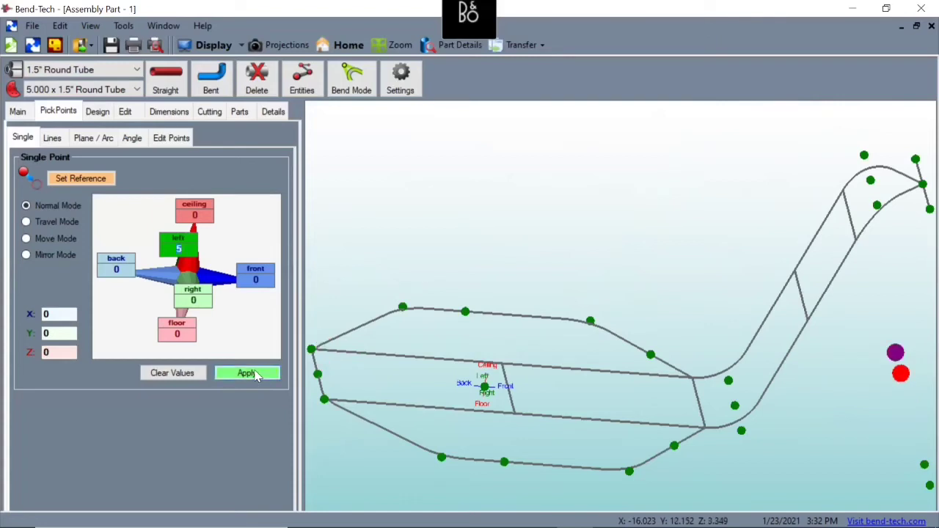
{"action": "left_click", "coordinate": [255, 374]}
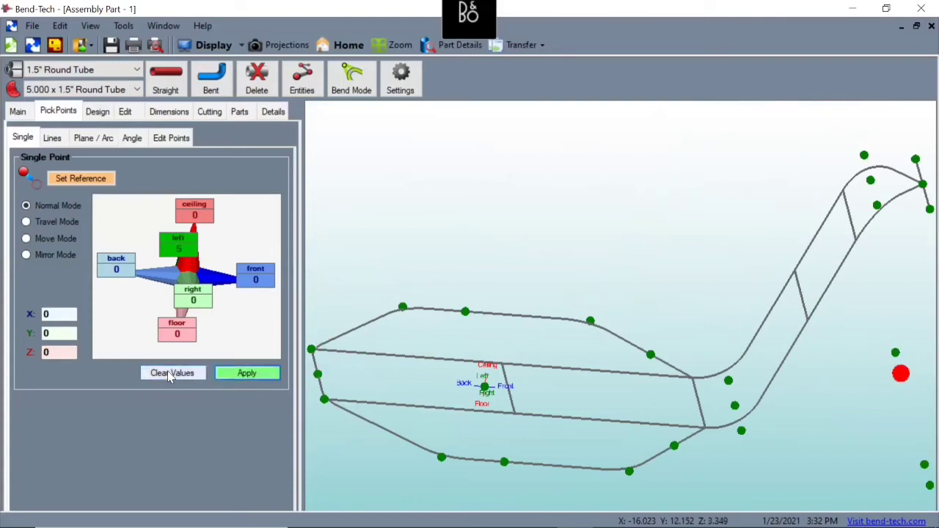
{"action": "left_click", "coordinate": [169, 374]}
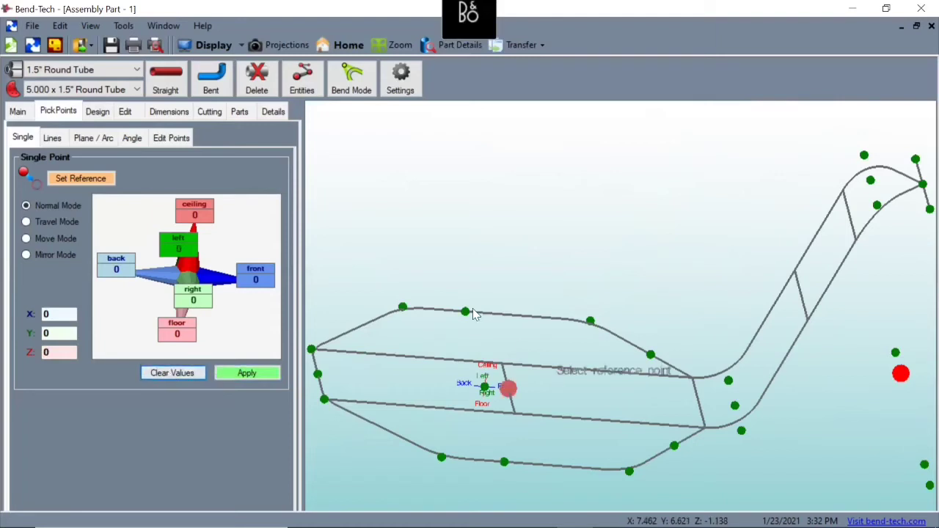
Create a one-bend tube named Right Foot Peg from the right front diagonal's midpoint through the forward offset point to the outer point.
{"action": "middle_click_drag", "start_coordinate": [517, 341], "coordinate": [433, 275]}
{"action": "right_click_drag", "start_coordinate": [594, 389], "coordinate": [592, 403]}
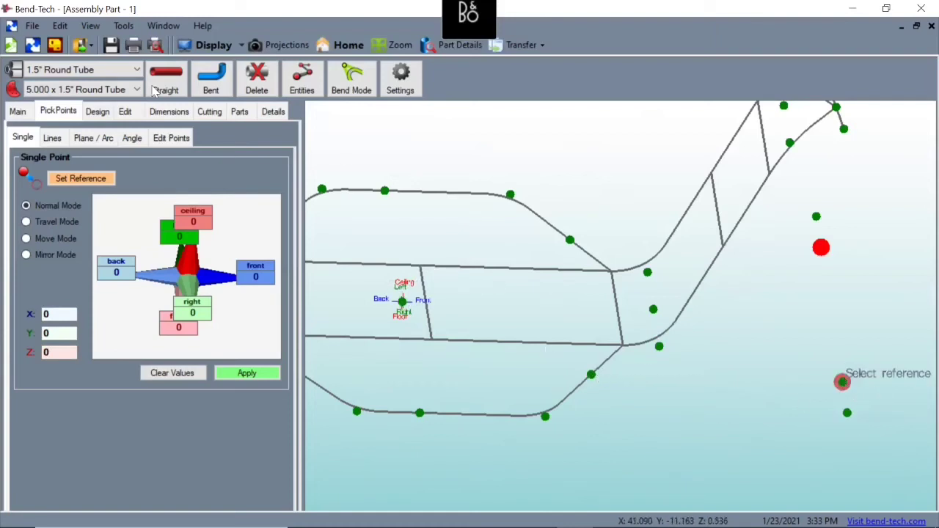
{"action": "left_click", "coordinate": [212, 83]}
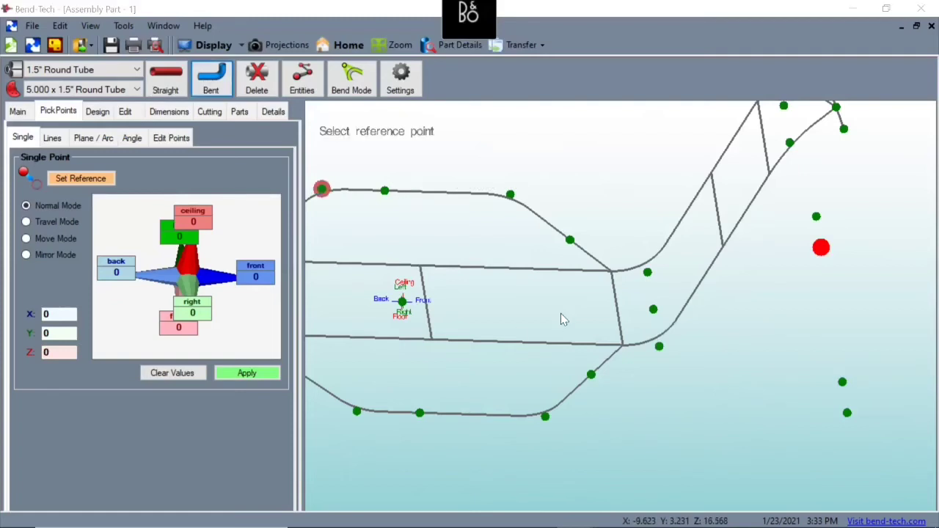
{"action": "key", "text": "Return"}
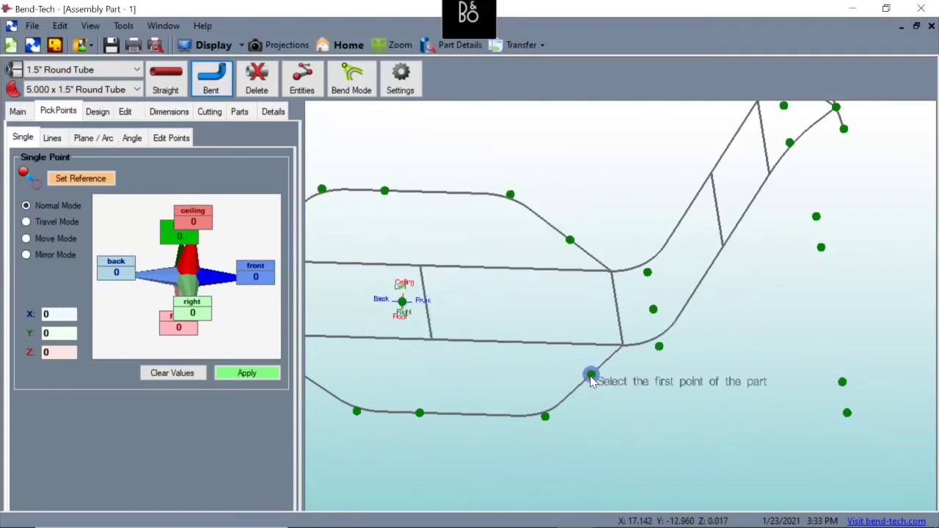
{"action": "left_click", "coordinate": [591, 376]}
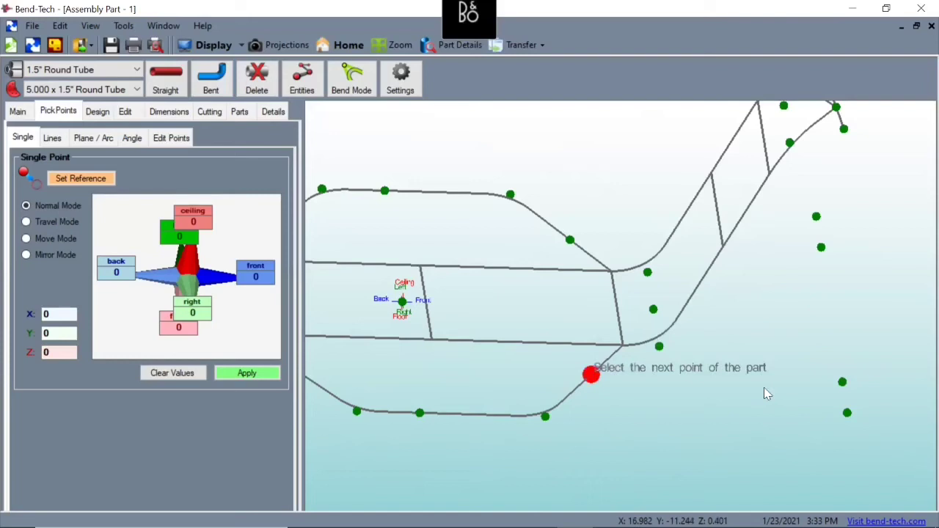
{"action": "left_click", "coordinate": [848, 405]}
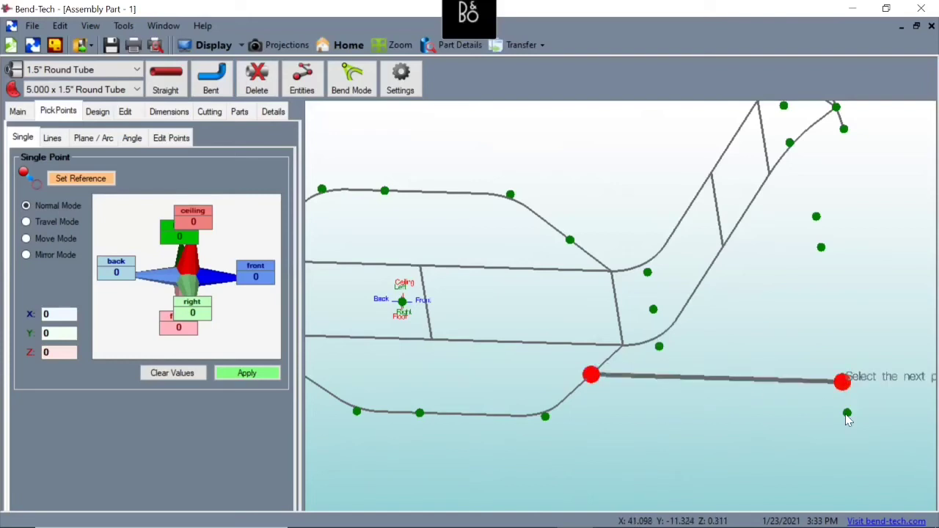
{"action": "left_click", "coordinate": [848, 414]}
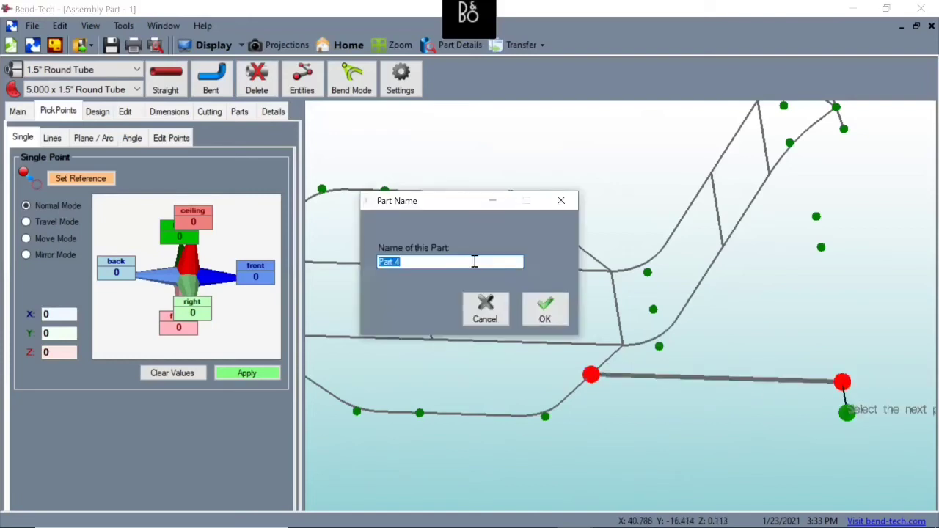
{"action": "type", "text": "Right Food"}
{"action": "key", "text": "BackSpace"}
{"action": "type", "text": "t Peg"}
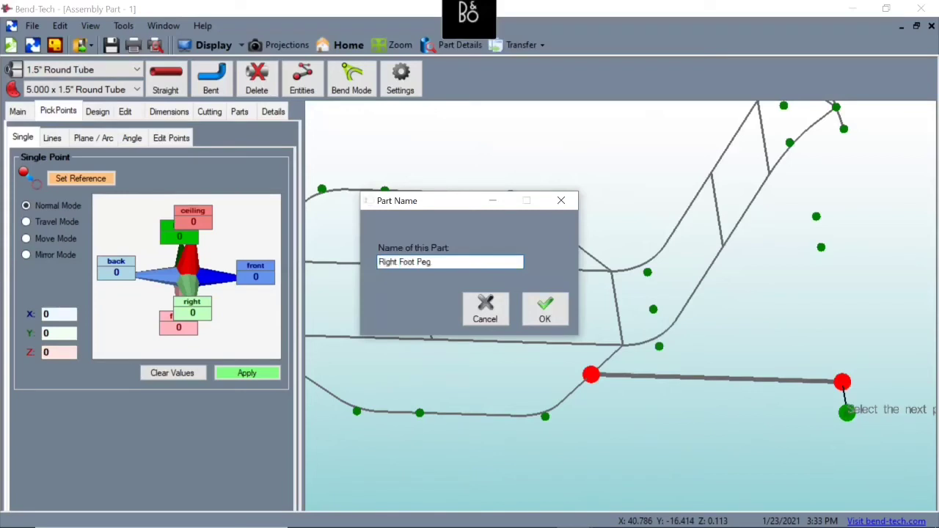
{"action": "left_click", "coordinate": [554, 315]}
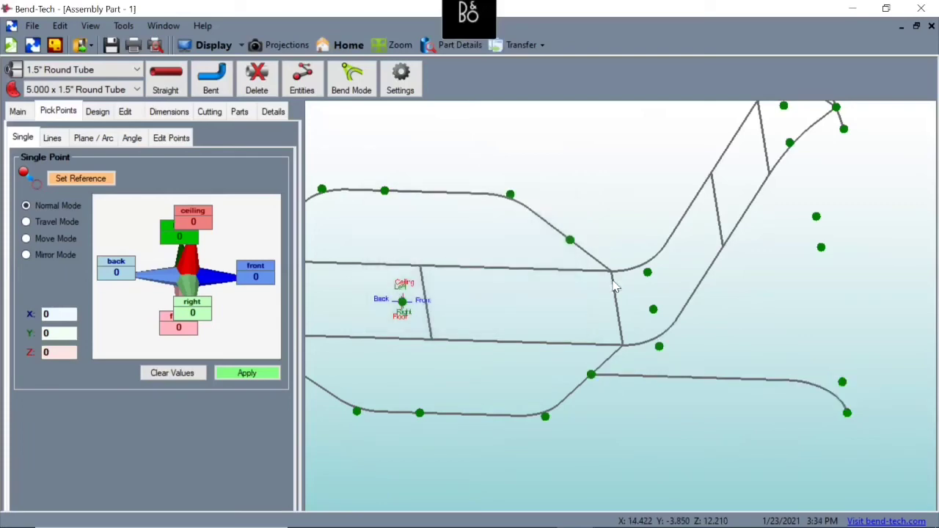
Create a one-bend tube named Left Foot Peg from the left front diagonal's midpoint through the forward offset point to the outer point.
{"action": "left_click", "coordinate": [223, 82]}
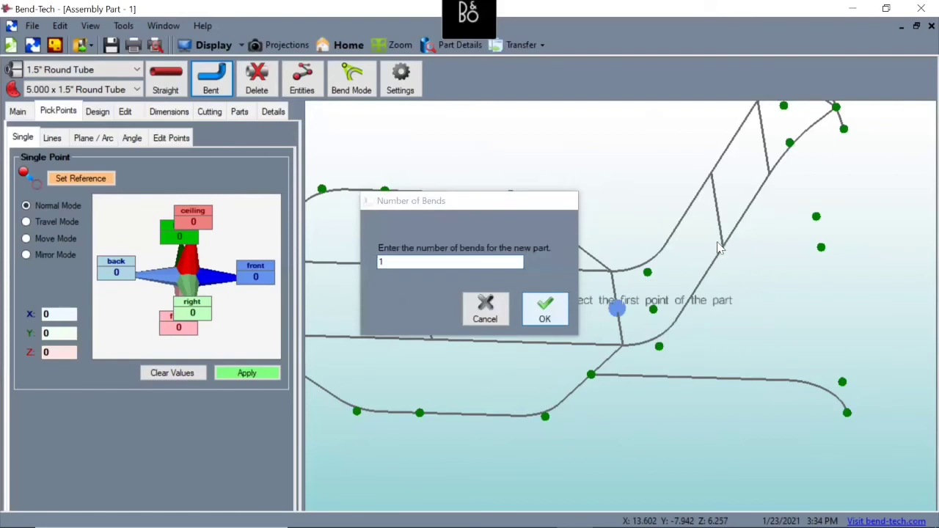
{"action": "left_click", "coordinate": [545, 309]}
{"action": "left_click", "coordinate": [570, 239]}
{"action": "left_click", "coordinate": [825, 246]}
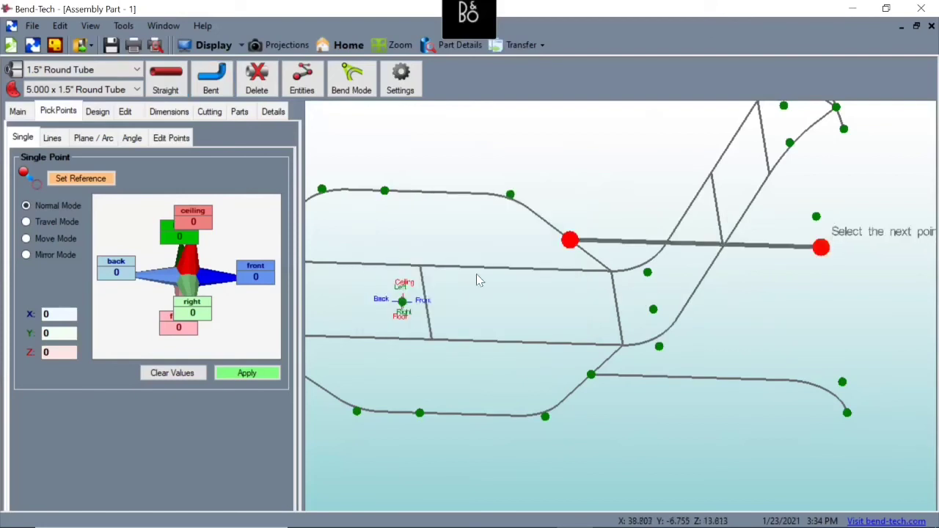
{"action": "left_click", "coordinate": [816, 217]}
{"action": "type", "text": "L"}
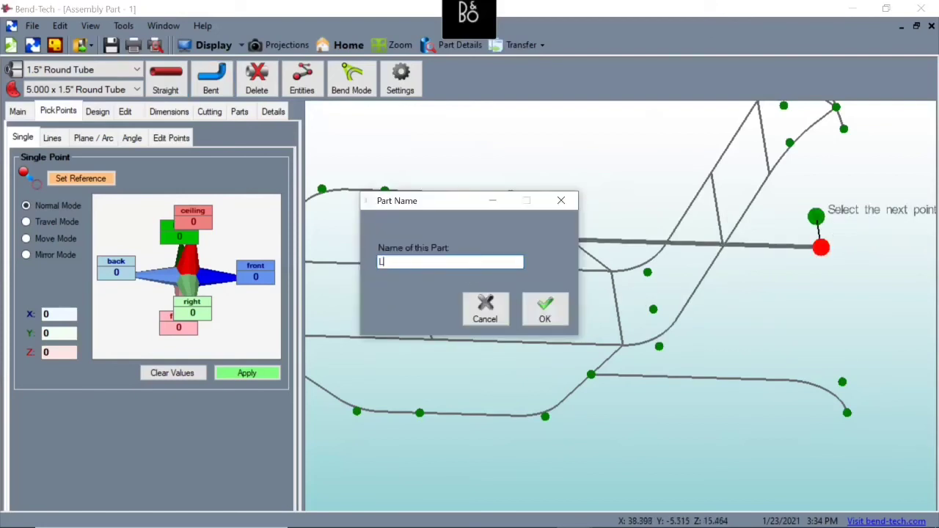
{"action": "type", "text": "eft Foot Peg"}
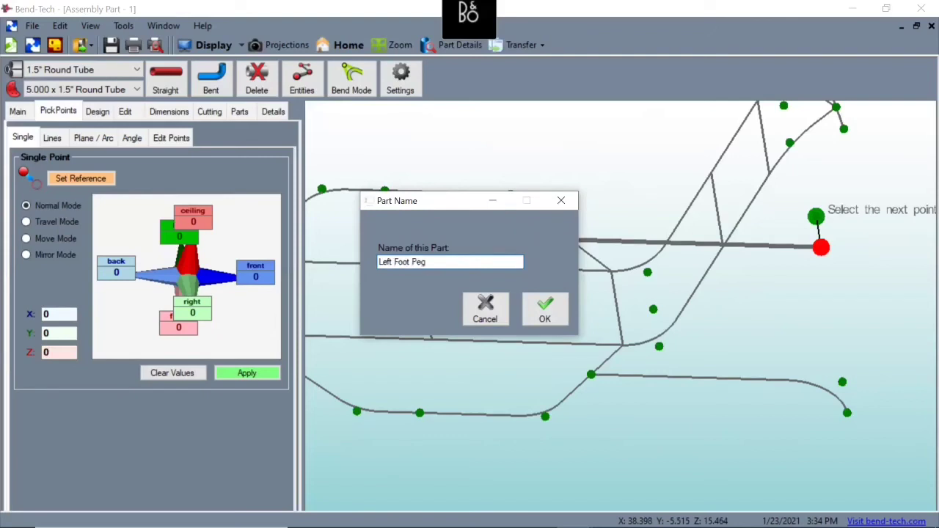
{"action": "left_click", "coordinate": [542, 312]}
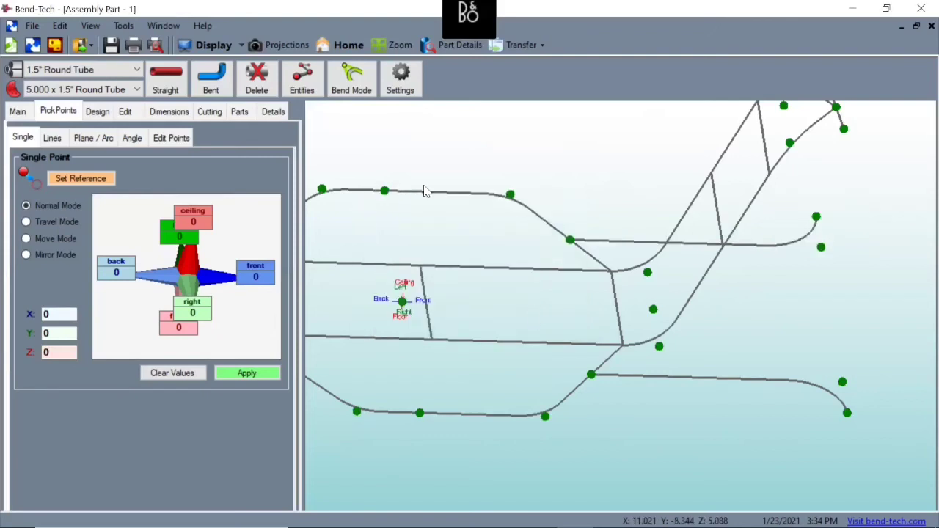
Examine both foot pegs in solid display from several angles and return to the wireframe display.
{"action": "left_click", "coordinate": [212, 47]}
{"action": "middle_click_drag", "start_coordinate": [706, 420], "coordinate": [783, 356]}
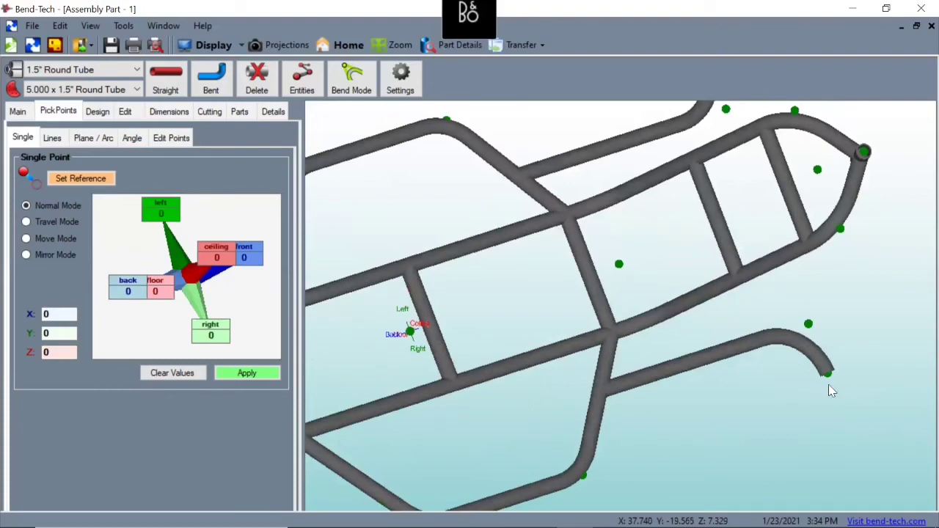
{"action": "middle_click_drag", "start_coordinate": [512, 385], "coordinate": [798, 394]}
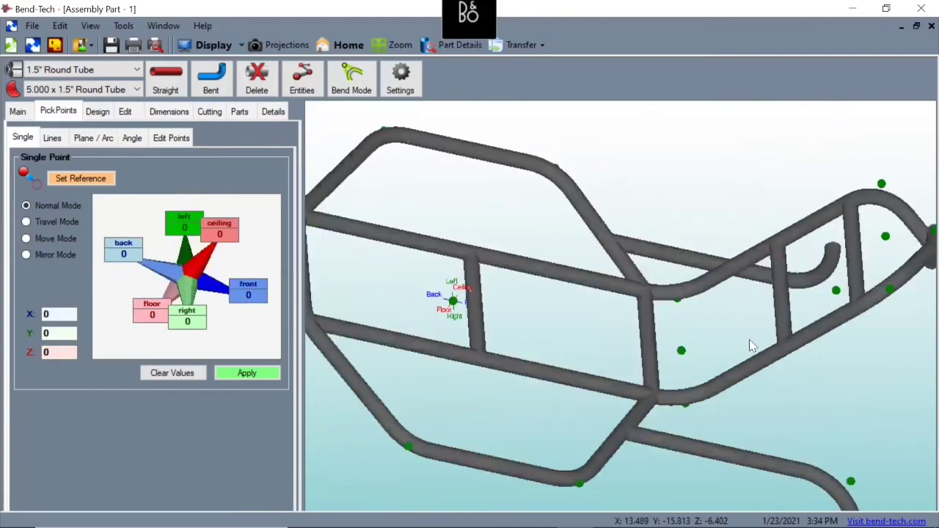
{"action": "middle_click_drag", "start_coordinate": [749, 339], "coordinate": [518, 305]}
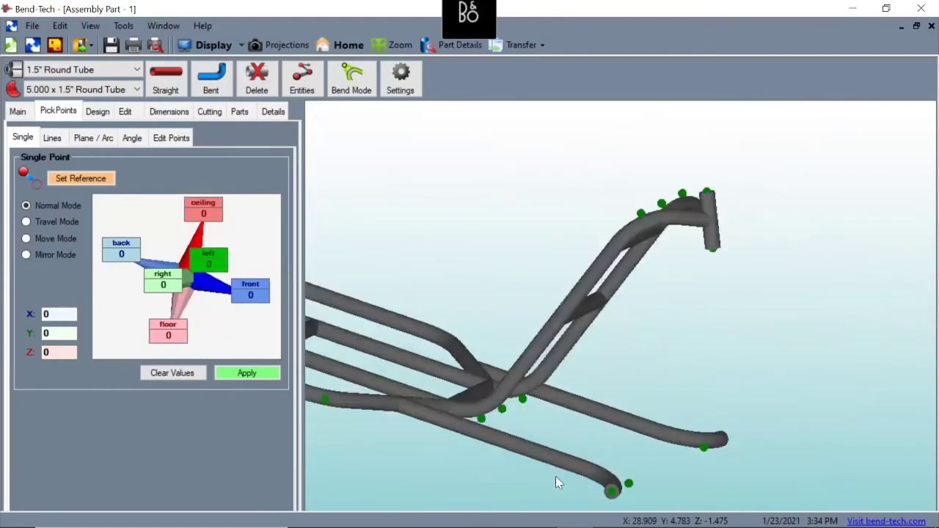
{"action": "middle_click_drag", "start_coordinate": [555, 482], "coordinate": [486, 441]}
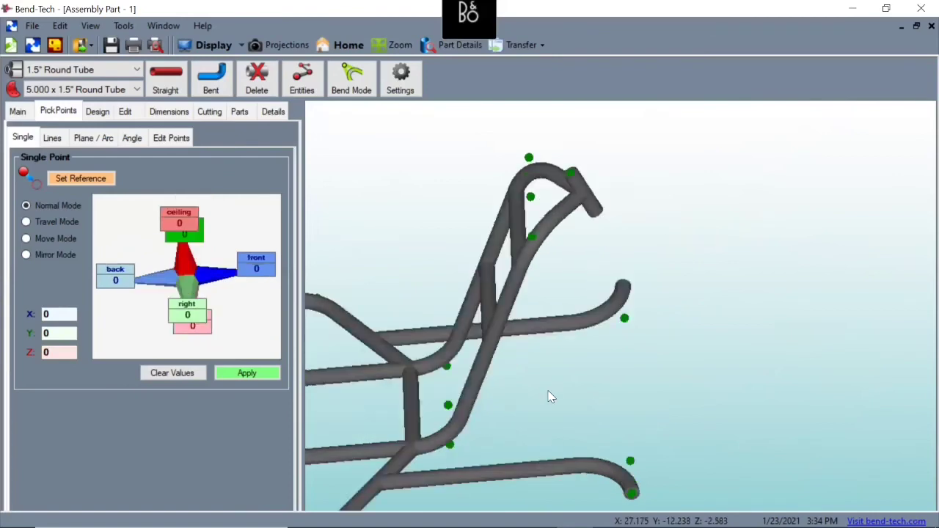
{"action": "middle_click_drag", "start_coordinate": [551, 397], "coordinate": [589, 258]}
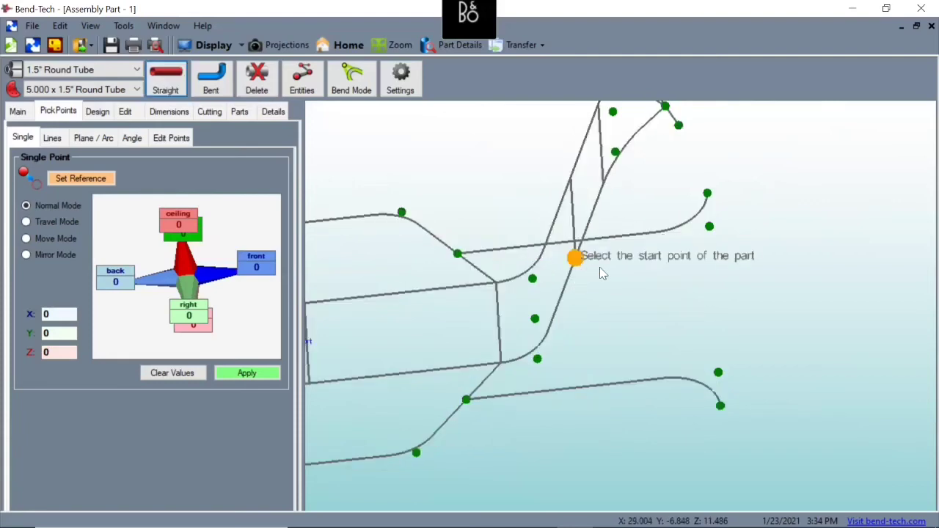
Add a straight brace tube from the right upright, at the middle cross tube's end, to the midpoint of the right foot peg's straight run.
{"action": "middle_click_drag", "start_coordinate": [584, 253], "coordinate": [556, 207]}
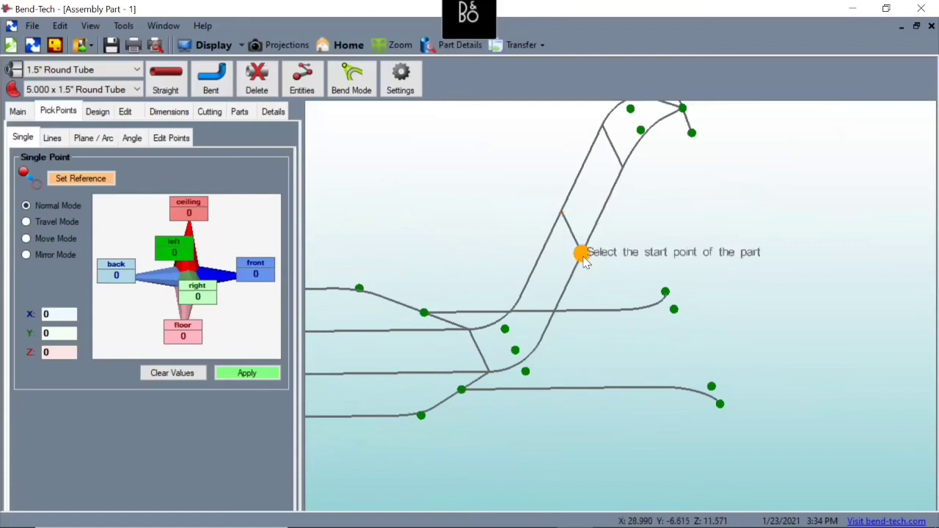
{"action": "left_click", "coordinate": [582, 255]}
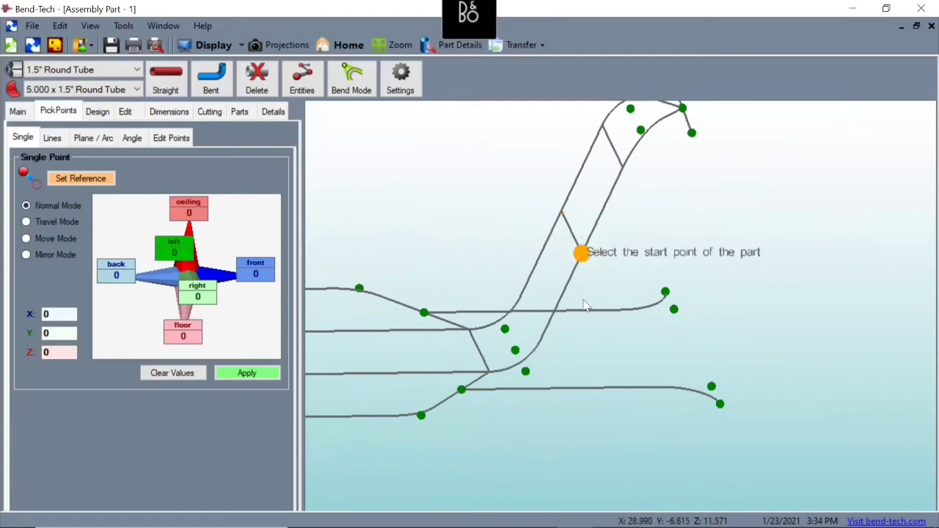
{"action": "left_click", "coordinate": [559, 389]}
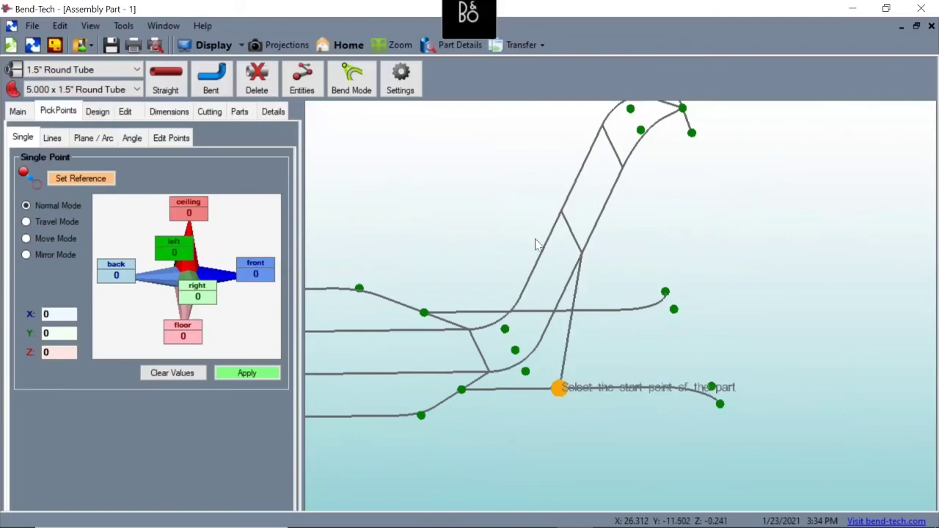
Add a straight brace tube from the left upright, at the middle cross tube's end, to the midpoint of the left foot peg's straight run.
{"action": "left_click", "coordinate": [514, 318]}
{"action": "left_click", "coordinate": [520, 311]}
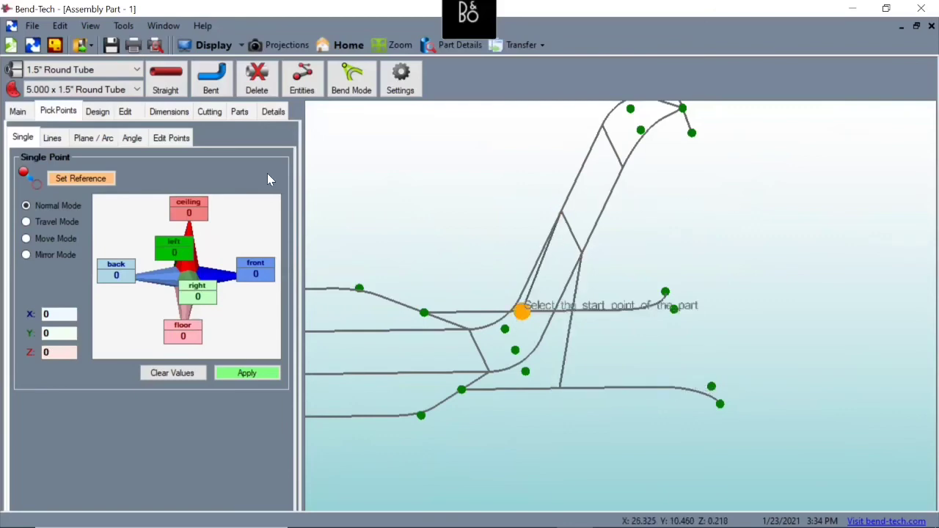
Examine the braced frame and both foot pegs in solid display from the front, side and above.
{"action": "left_click", "coordinate": [224, 46]}
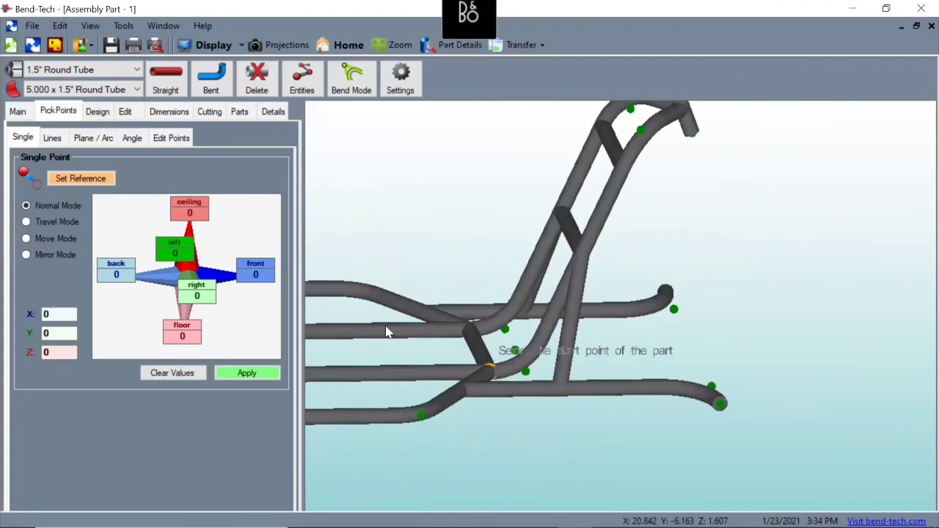
{"action": "mouse_move", "coordinate": [353, 317]}
{"action": "middle_mouse_down"}
{"action": "mouse_move", "coordinate": [317, 302]}
{"action": "mouse_move", "coordinate": [350, 320]}
{"action": "middle_mouse_up"}
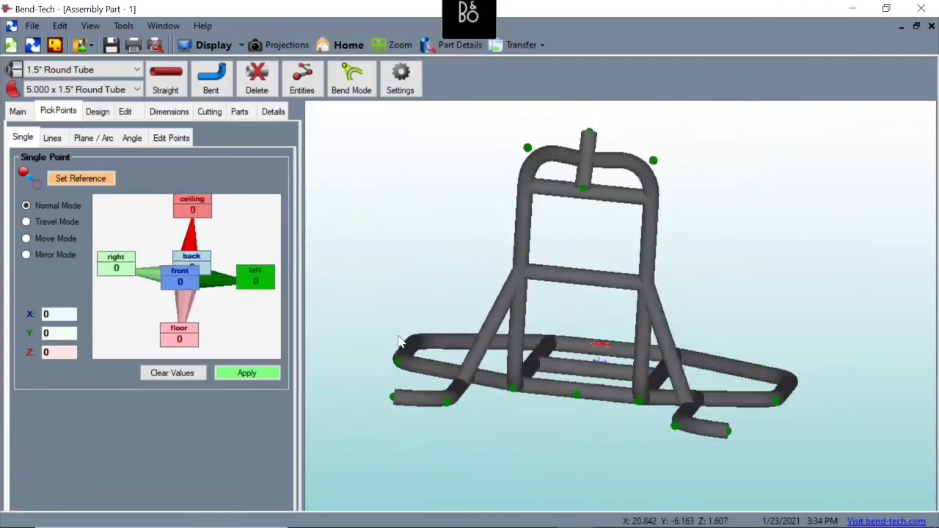
{"action": "mouse_move", "coordinate": [400, 341]}
{"action": "middle_mouse_down"}
{"action": "mouse_move", "coordinate": [480, 349]}
{"action": "mouse_move", "coordinate": [684, 336]}
{"action": "mouse_move", "coordinate": [604, 373]}
{"action": "middle_mouse_up"}
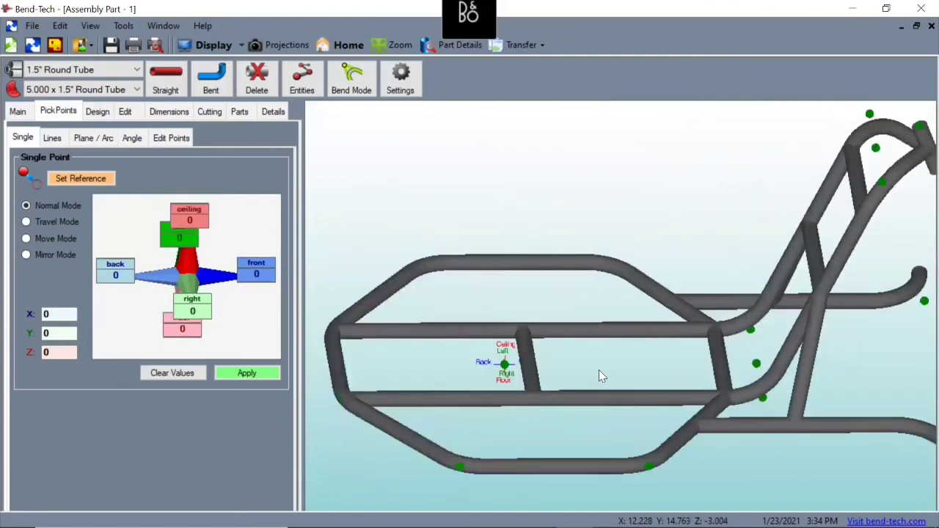
{"action": "mouse_move", "coordinate": [600, 377]}
{"action": "middle_mouse_down"}
{"action": "mouse_move", "coordinate": [589, 419]}
{"action": "mouse_move", "coordinate": [621, 422]}
{"action": "middle_mouse_up"}
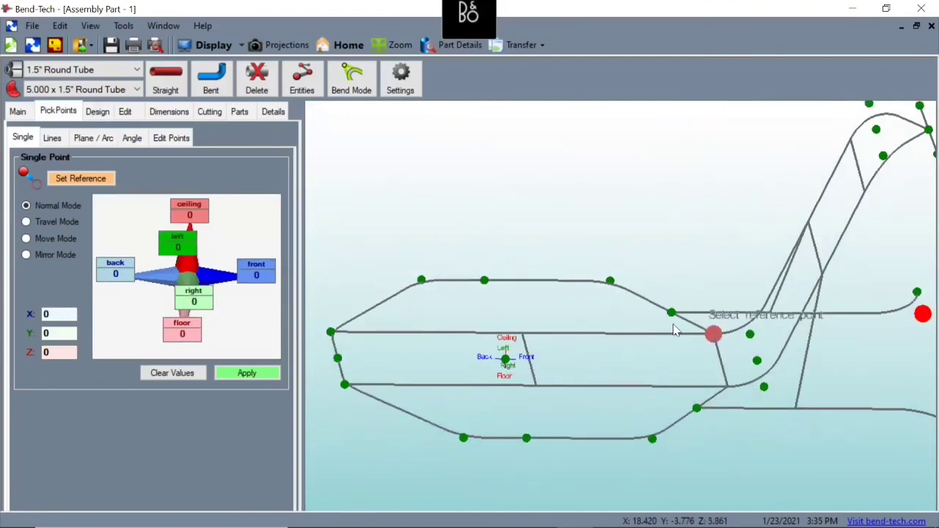
{"action": "middle_click_drag", "start_coordinate": [674, 325], "coordinate": [652, 327]}
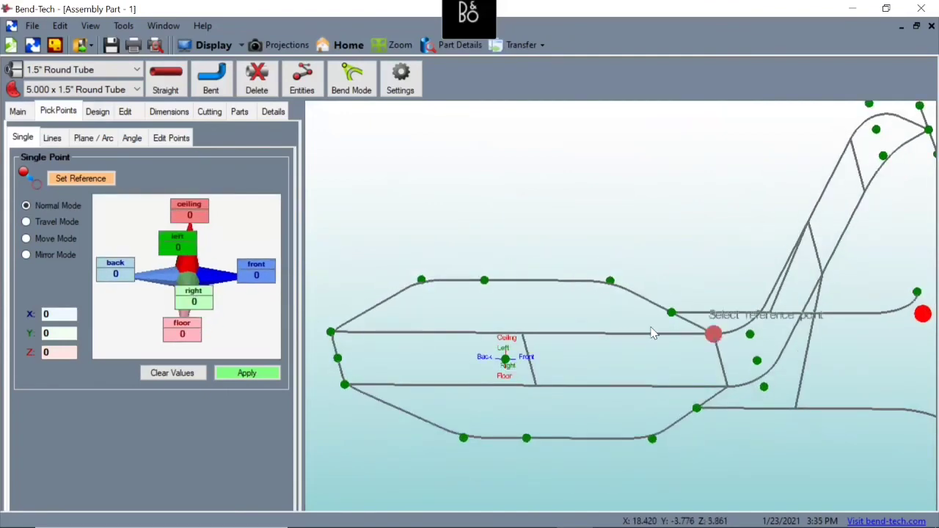
{"action": "left_click", "coordinate": [218, 50]}
{"action": "scroll", "coordinate": [687, 394], "scroll_direction": "up", "scroll_amount": 2}
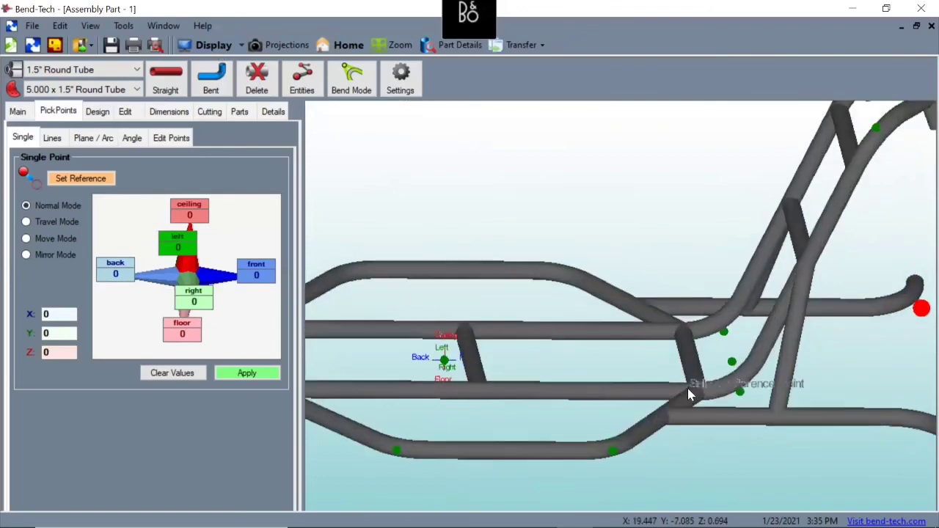
{"action": "scroll", "coordinate": [684, 385], "scroll_direction": "down", "scroll_amount": 3}
{"action": "middle_click_drag", "start_coordinate": [681, 415], "coordinate": [679, 421]}
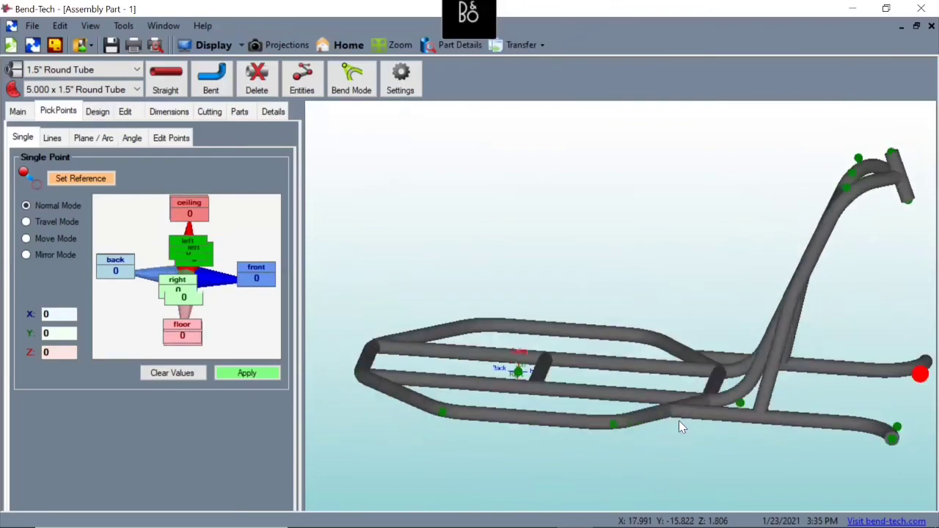
{"action": "middle_click_drag", "start_coordinate": [564, 406], "coordinate": [524, 384]}
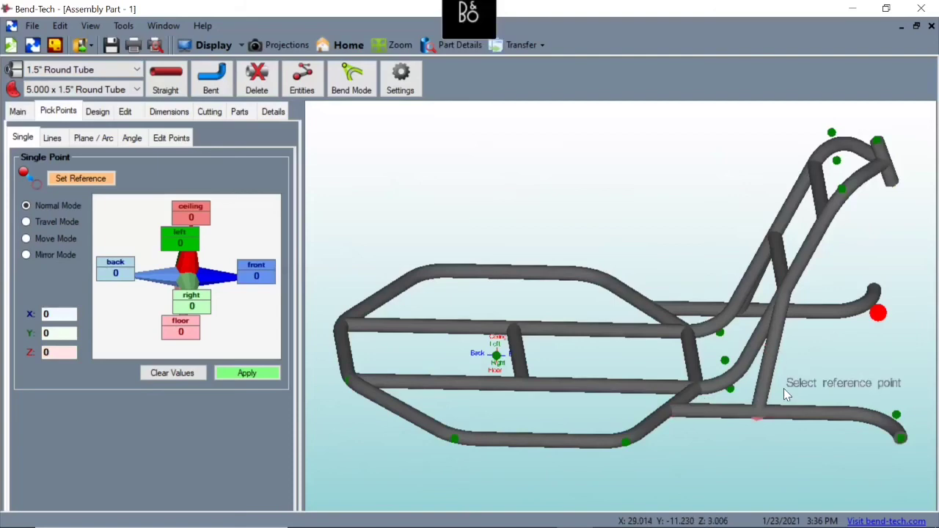
Delete the main frames, outer side tubes, cross tubes, foot pegs and braces, leaving the neck tube and all pick points.
{"action": "left_click", "coordinate": [259, 81]}
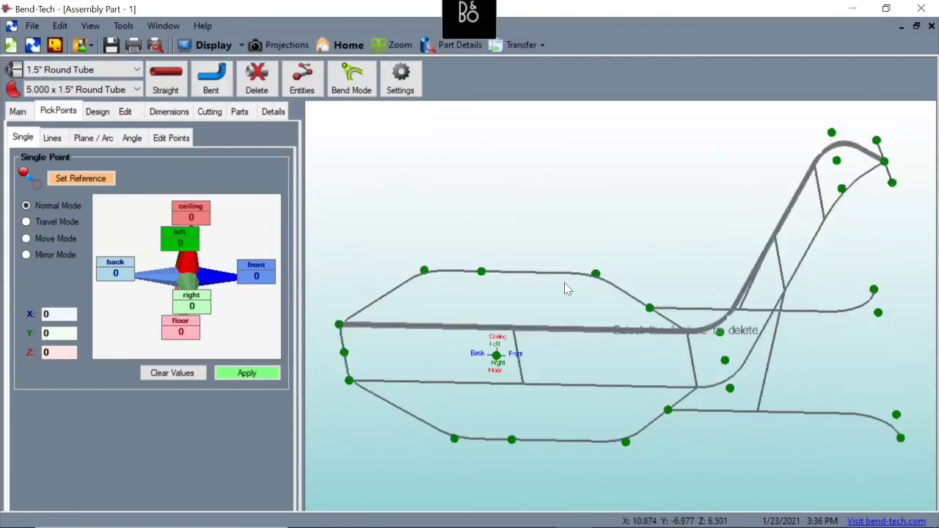
{"action": "left_click", "coordinate": [564, 283]}
{"action": "left_click", "coordinate": [577, 372]}
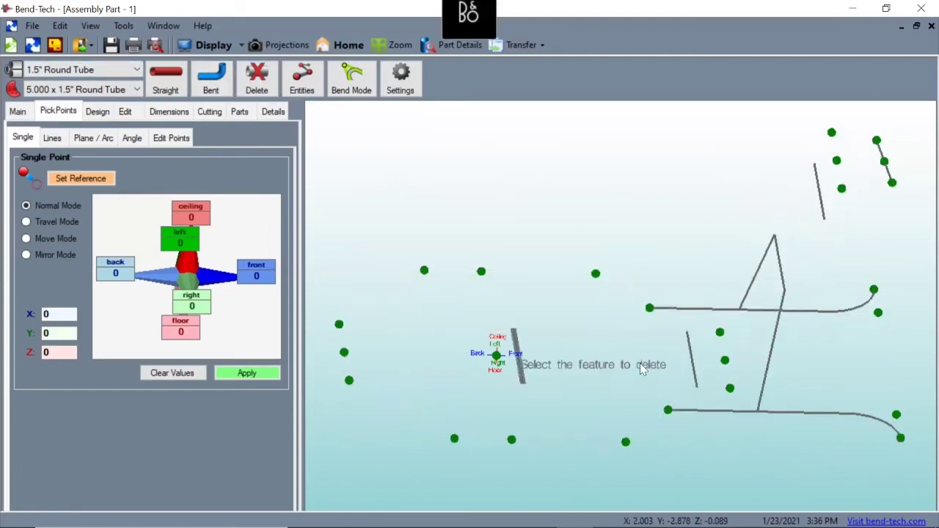
{"action": "left_click", "coordinate": [692, 361]}
{"action": "left_click", "coordinate": [694, 299]}
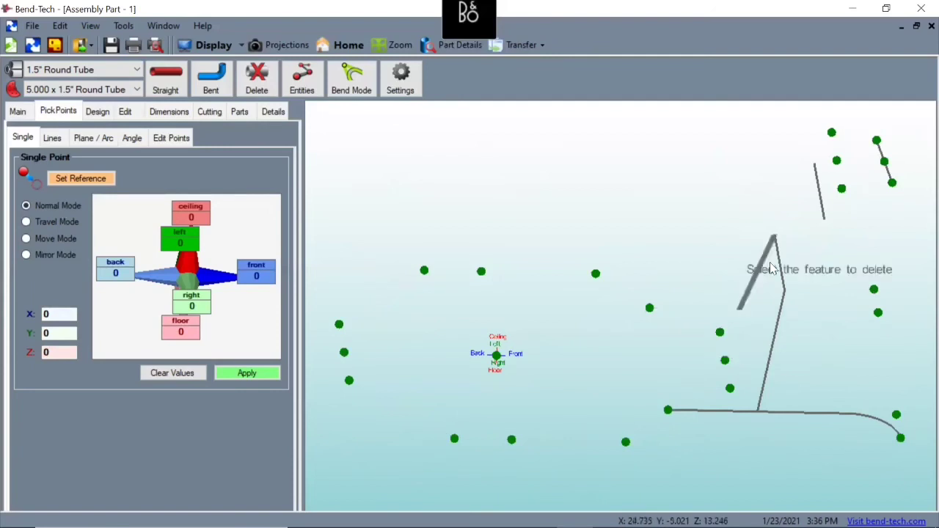
{"action": "left_click", "coordinate": [771, 266]}
{"action": "left_click", "coordinate": [777, 276]}
{"action": "left_click", "coordinate": [786, 329]}
{"action": "left_click", "coordinate": [808, 403]}
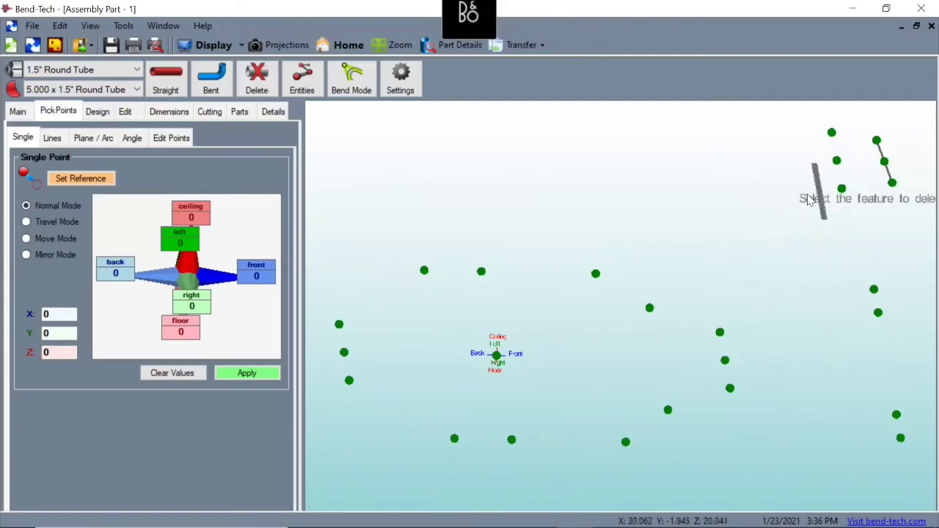
{"action": "left_click", "coordinate": [808, 200]}
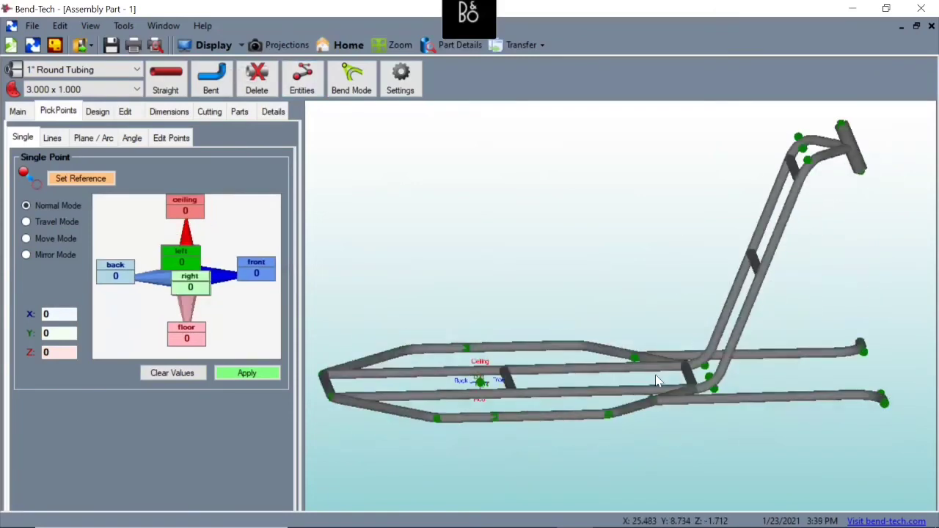
Examine the 1" Round Tubing frame from several angles, focusing on the uprights and the right foot peg.
{"action": "left_click_drag", "start_coordinate": [656, 381], "coordinate": [662, 384]}
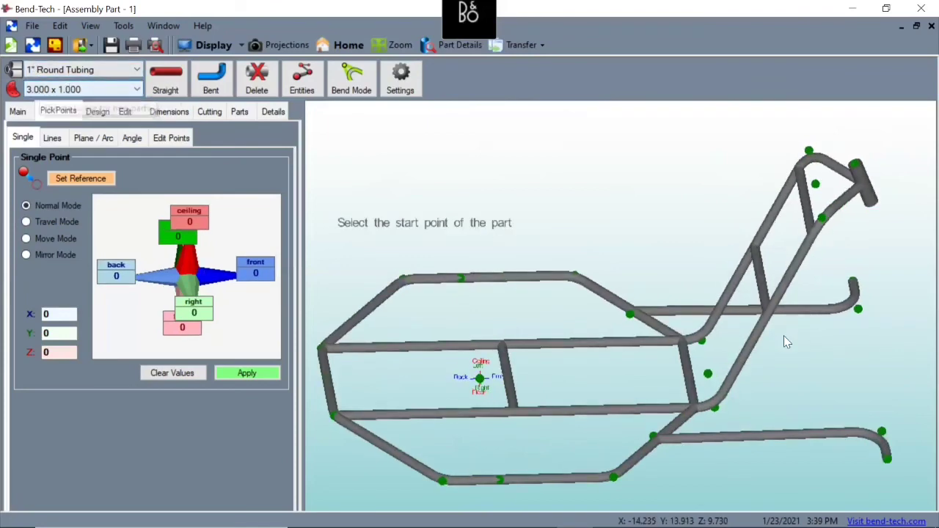
{"action": "left_click_drag", "start_coordinate": [780, 342], "coordinate": [802, 353]}
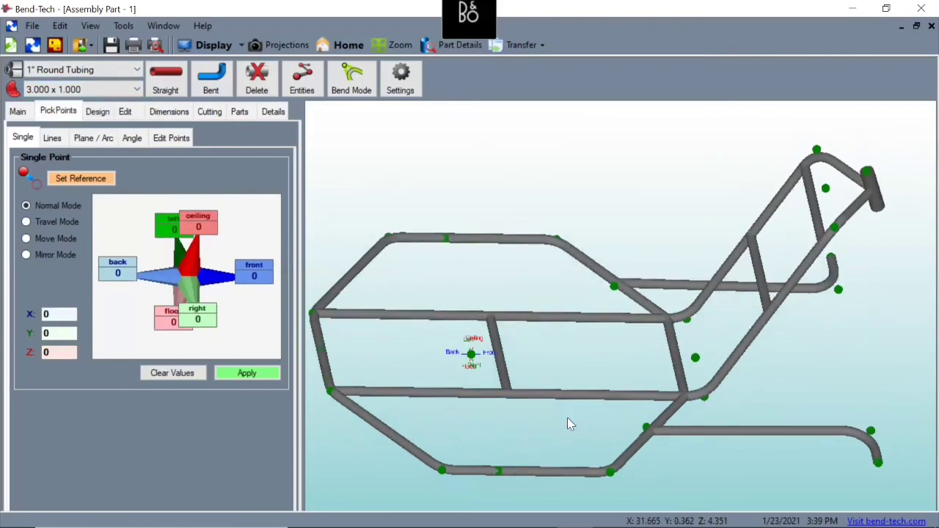
{"action": "left_click_drag", "start_coordinate": [567, 417], "coordinate": [522, 431]}
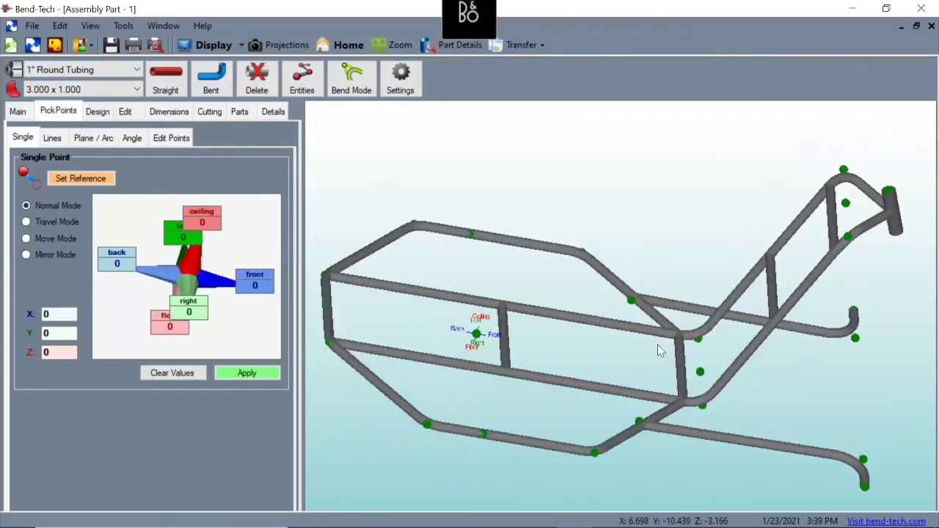
{"action": "left_click_drag", "start_coordinate": [658, 345], "coordinate": [861, 436]}
{"action": "left_click_drag", "start_coordinate": [623, 331], "coordinate": [722, 420]}
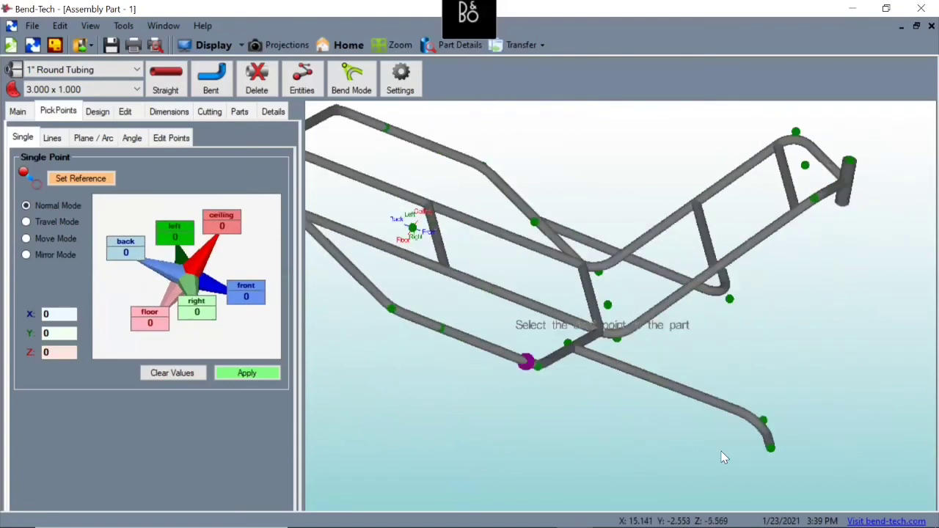
{"action": "left_click_drag", "start_coordinate": [723, 458], "coordinate": [772, 418]}
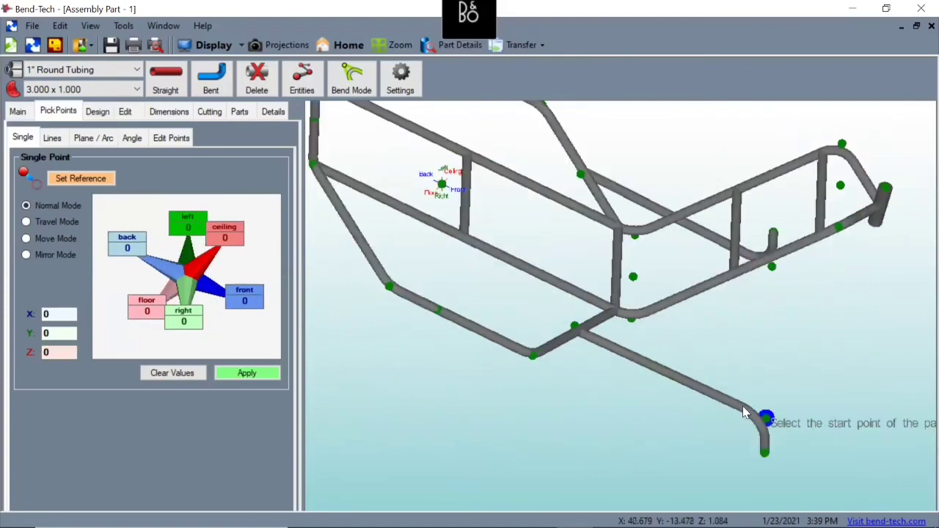